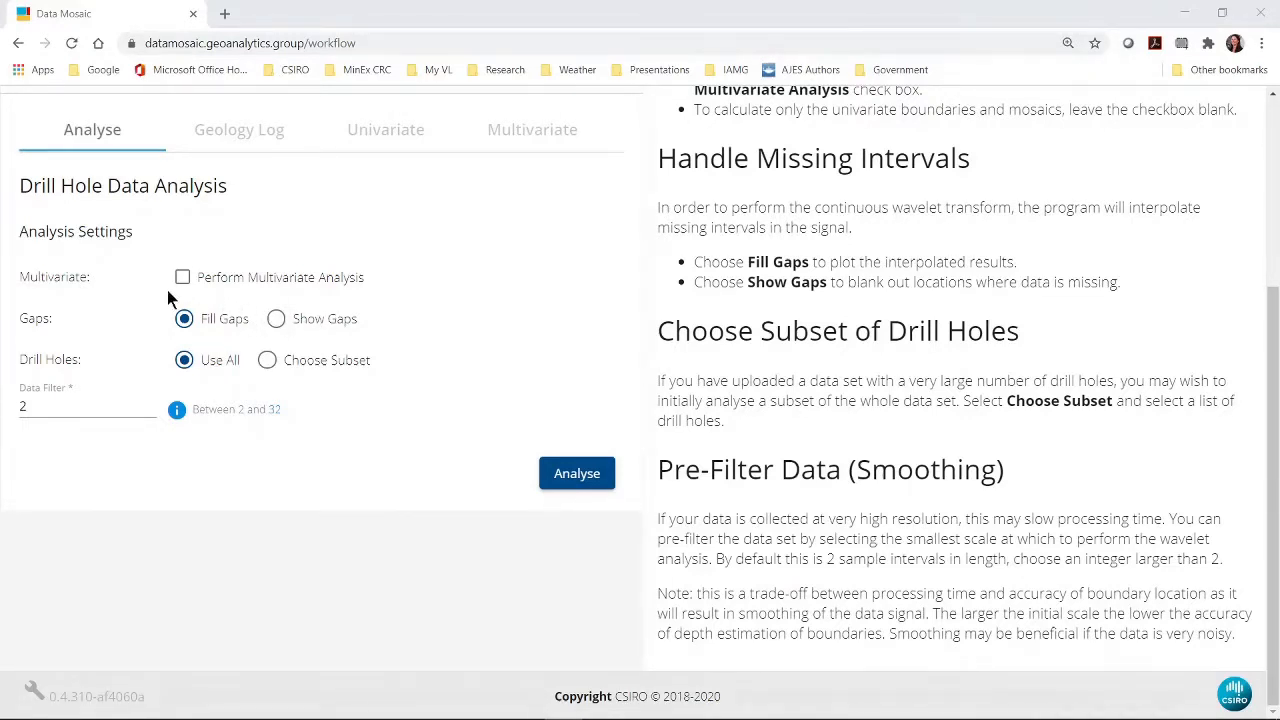
# Step: Set the gap handling to Show Gaps with a gap size of 8 intervals
pyautogui.click(276, 325)
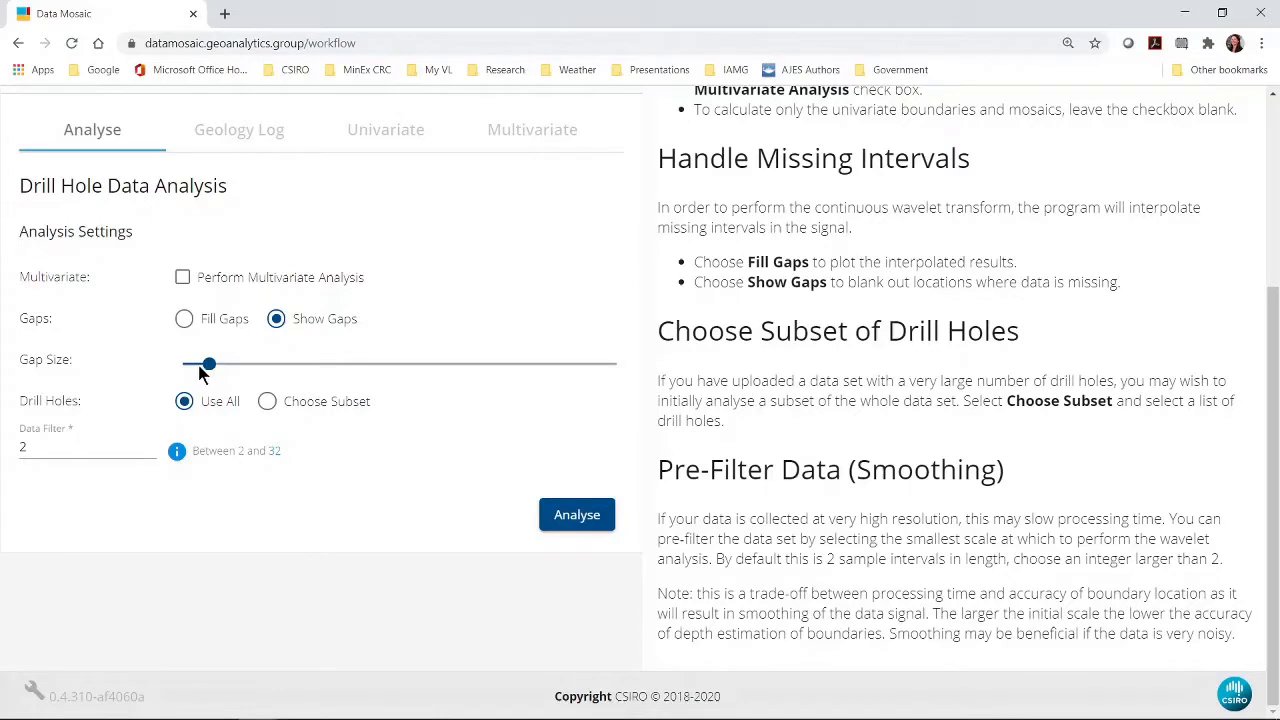
pyautogui.moveTo(198, 367)
pyautogui.mouseDown()
pyautogui.moveTo(246, 368)
pyautogui.moveTo(205, 361)
pyautogui.mouseUp()
pyautogui.moveTo(205, 360); pyautogui.dragTo(208, 362)
# Step: Limit the analysis to a subset of drill holes: MSDP01, MSDP02, MSDP03 and MSDP04
pyautogui.click(268, 402)
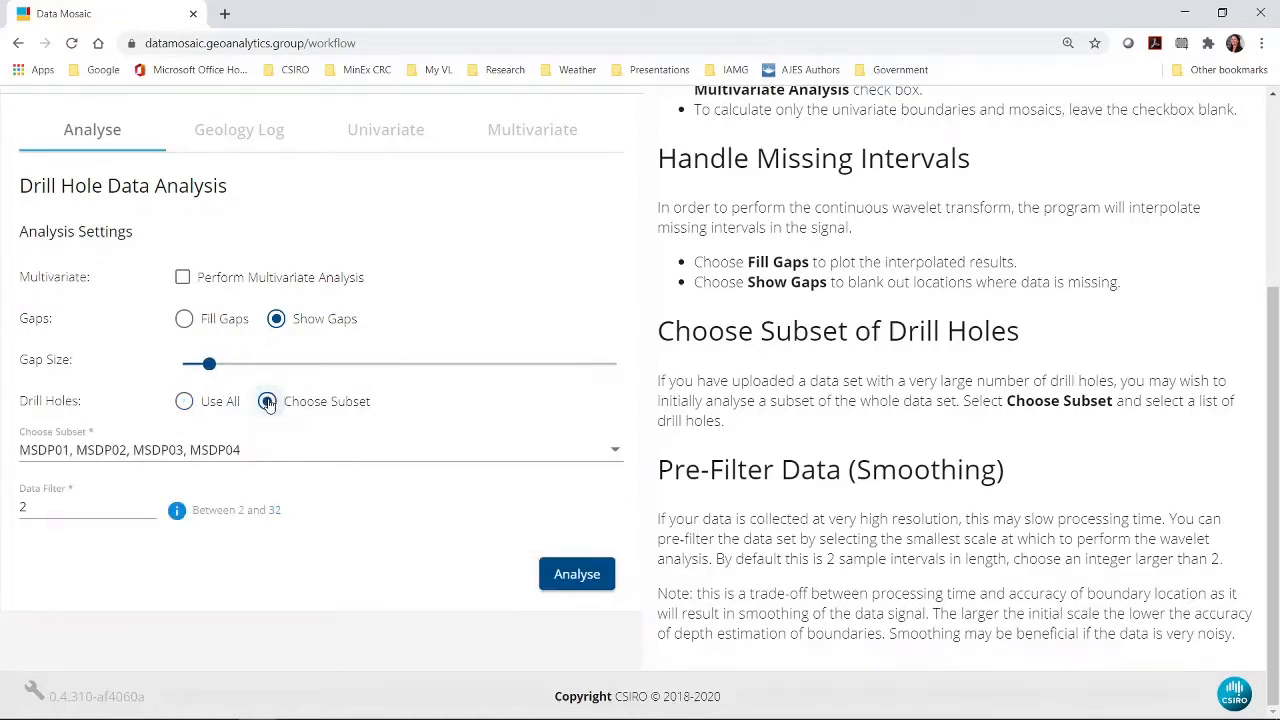
pyautogui.click(614, 456)
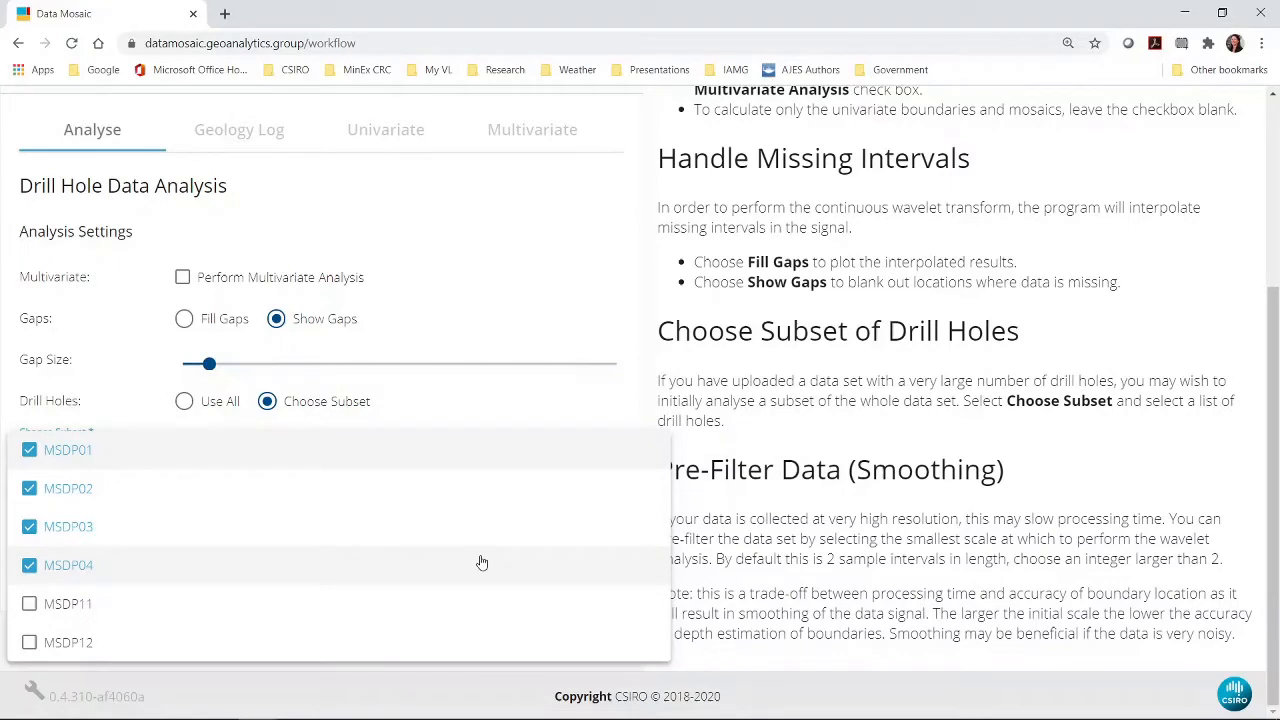
pyautogui.click(483, 395)
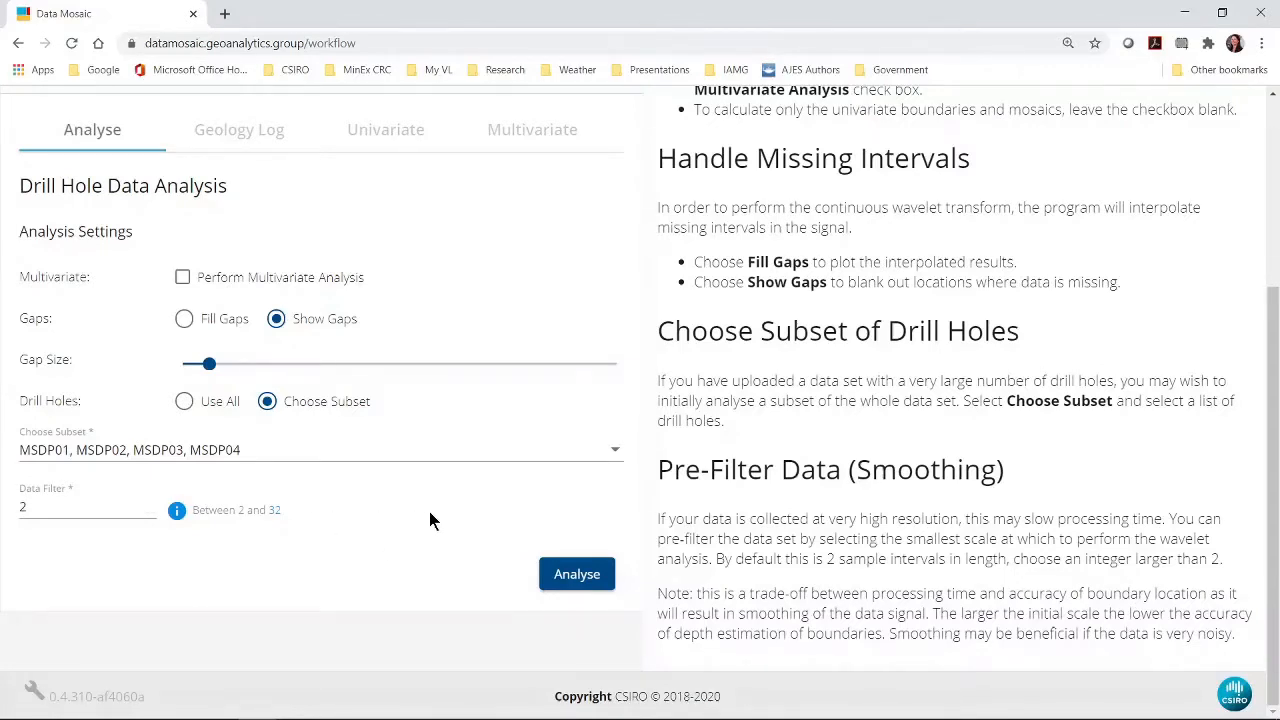
# Step: Run the drill hole analysis for the MSDP tutorial dataset without multivariate analysis
pyautogui.scroll(3, 429, 511)
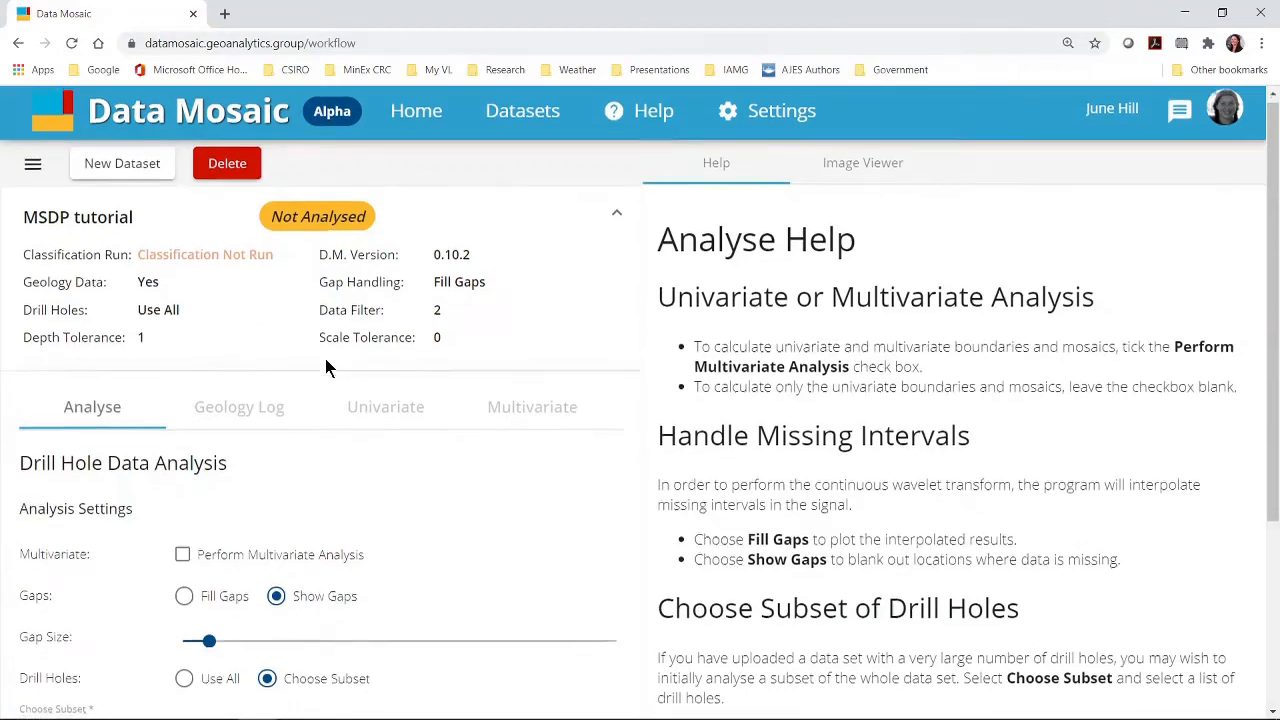
pyautogui.scroll(-3, 325, 358)
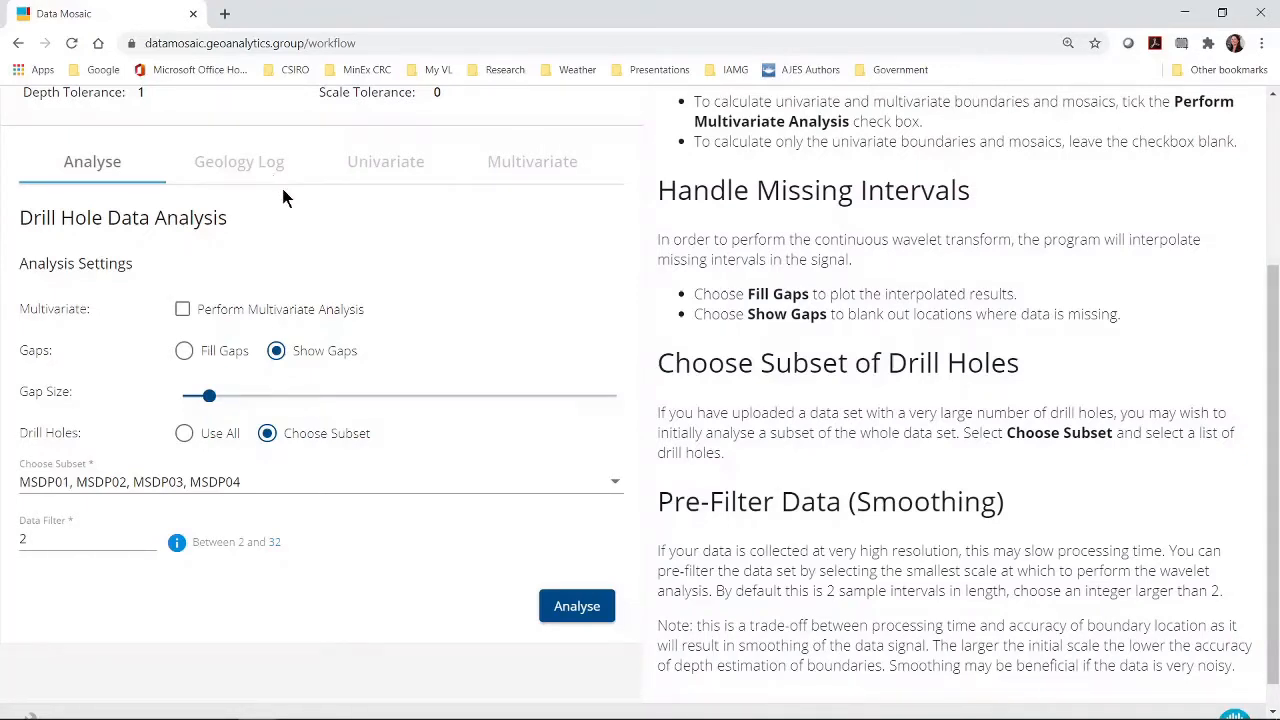
pyautogui.click(575, 607)
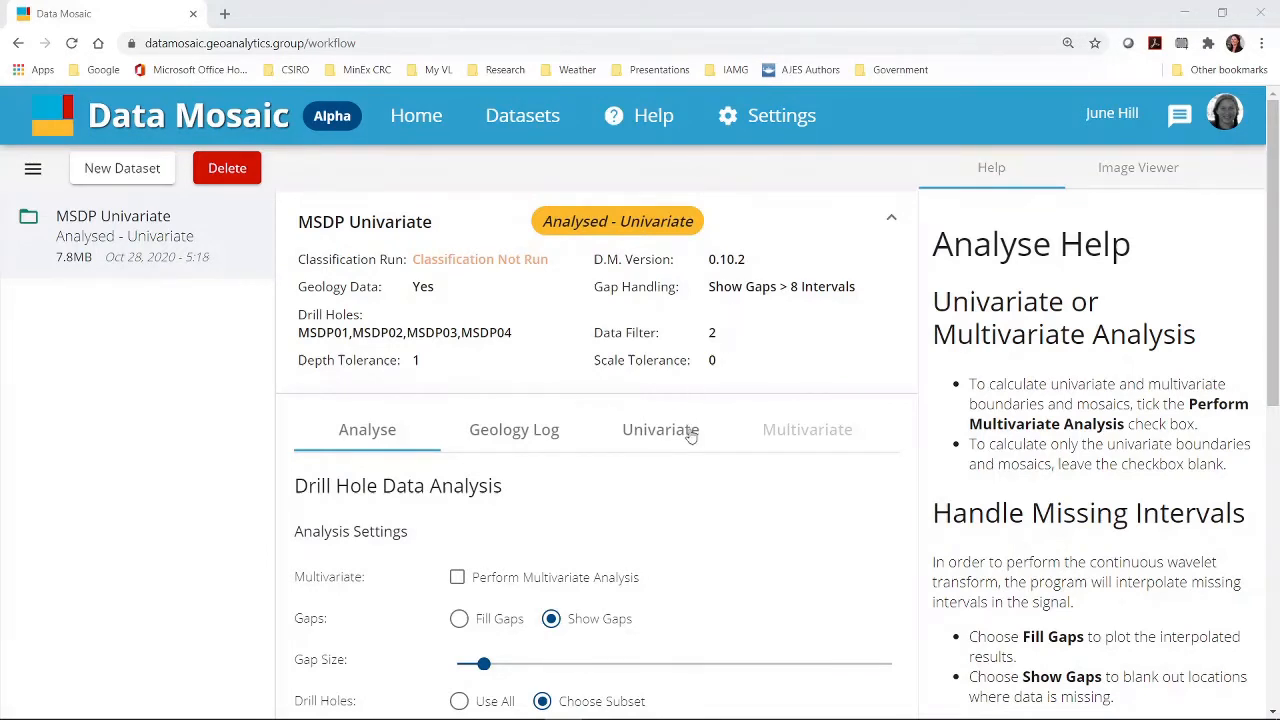
# Step: Open the geology log settings of the analysed MSDP Univariate dataset
pyautogui.click(541, 436)
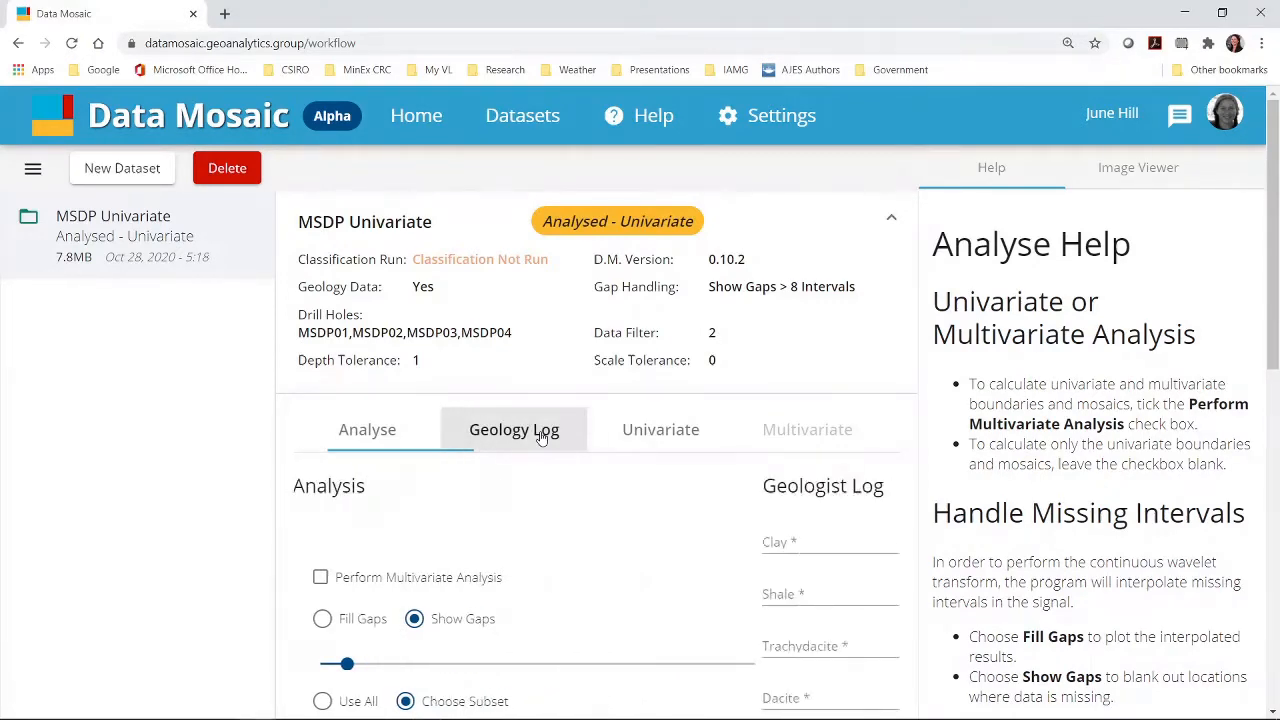
pyautogui.scroll(-1, 558, 467)
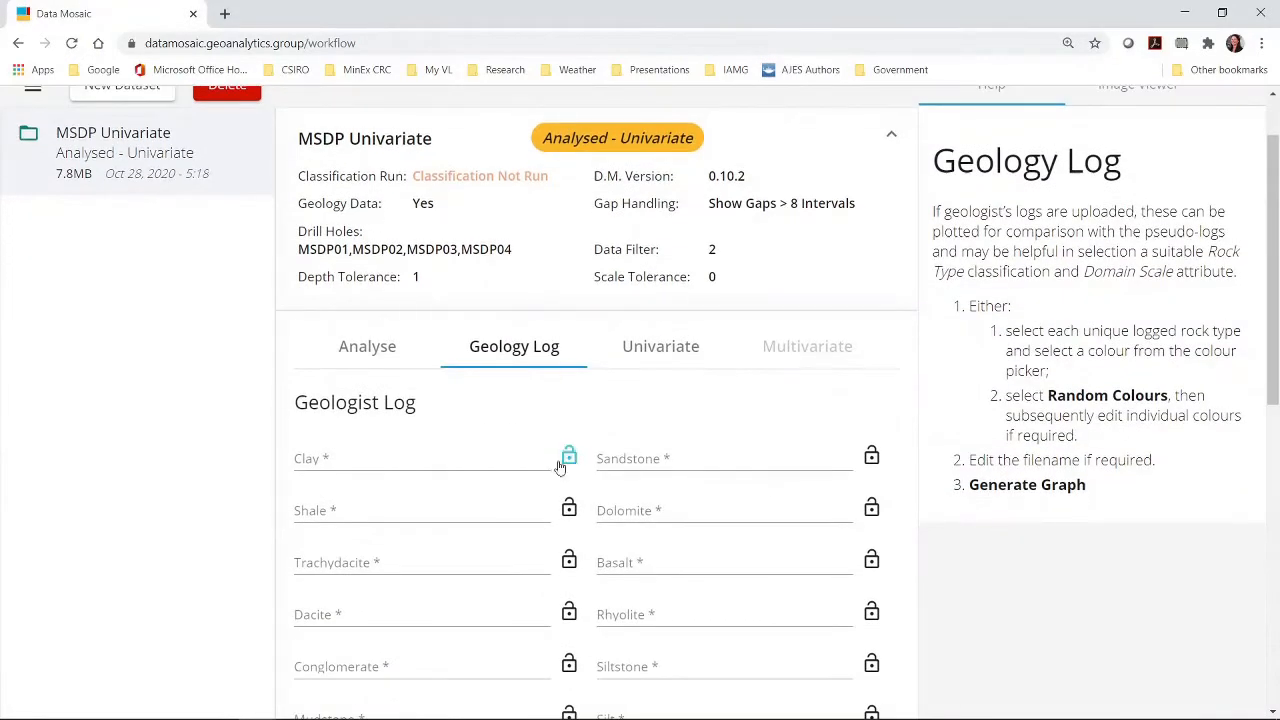
pyautogui.scroll(-3, 560, 467)
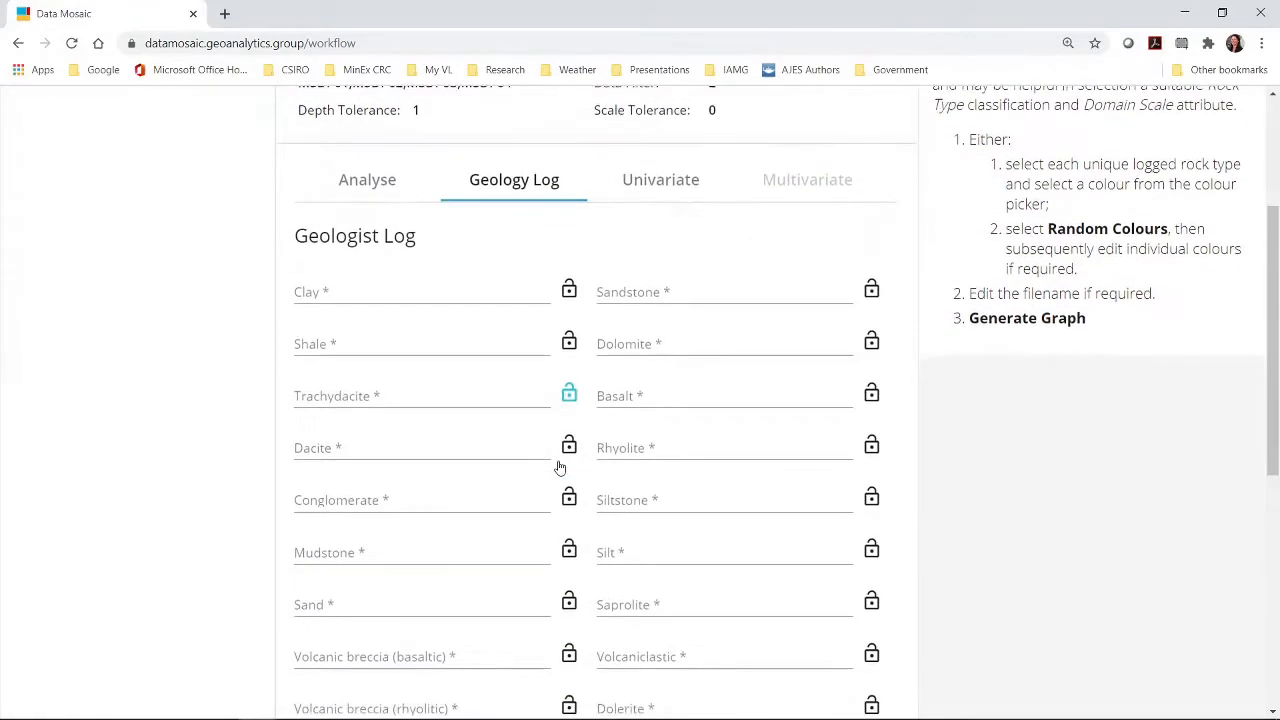
pyautogui.scroll(-5, 560, 467)
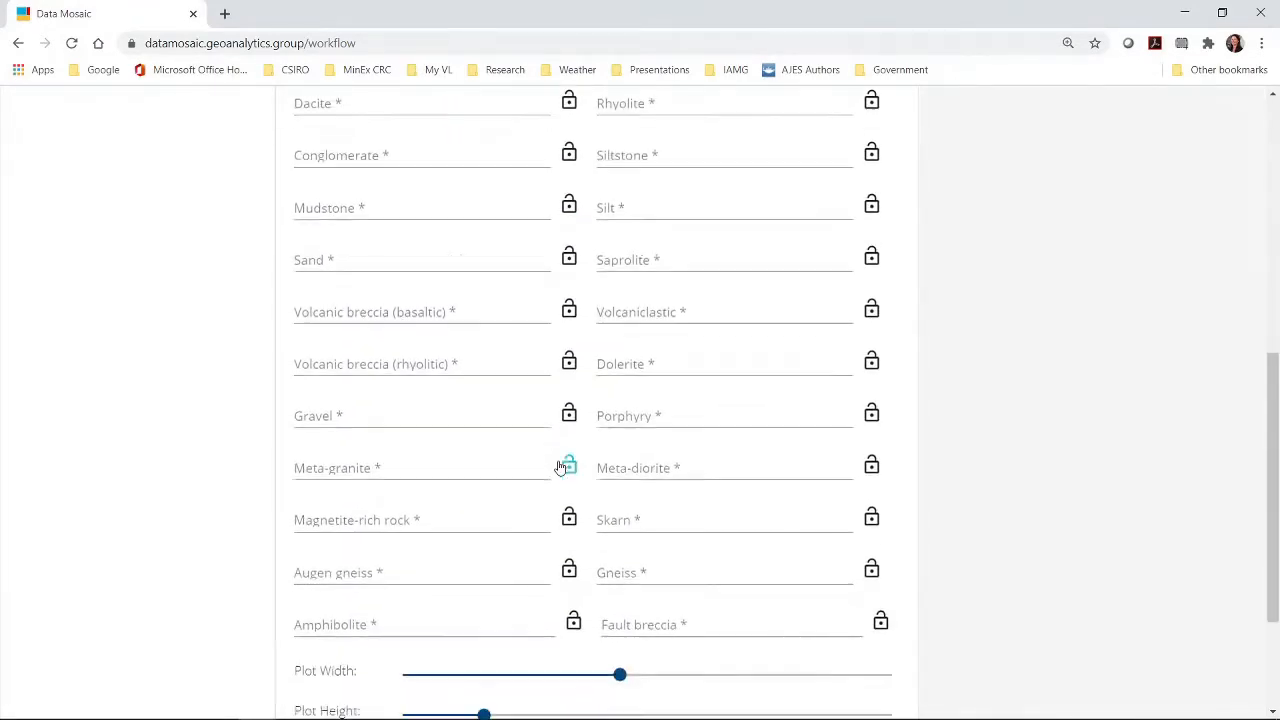
pyautogui.scroll(-1, 558, 467)
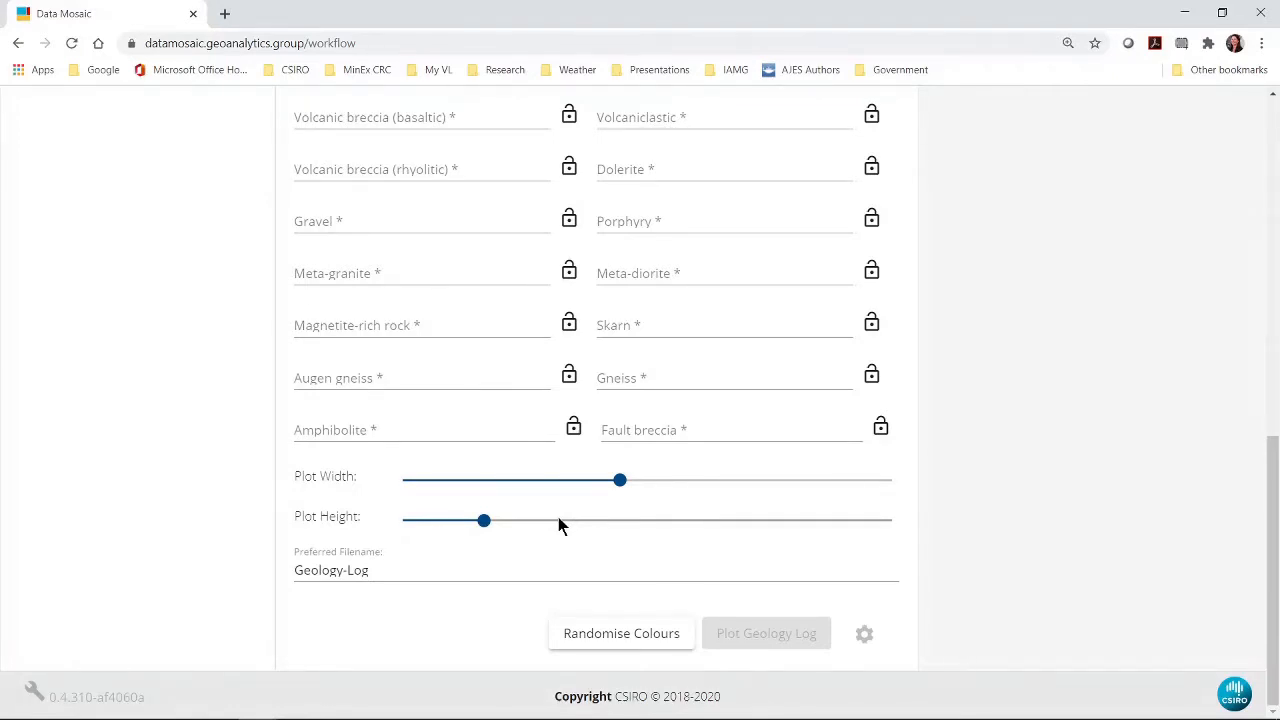
# Step: Set the preferred filename of the geology log plot to MSDP_Geology-Log
pyautogui.click(393, 573)
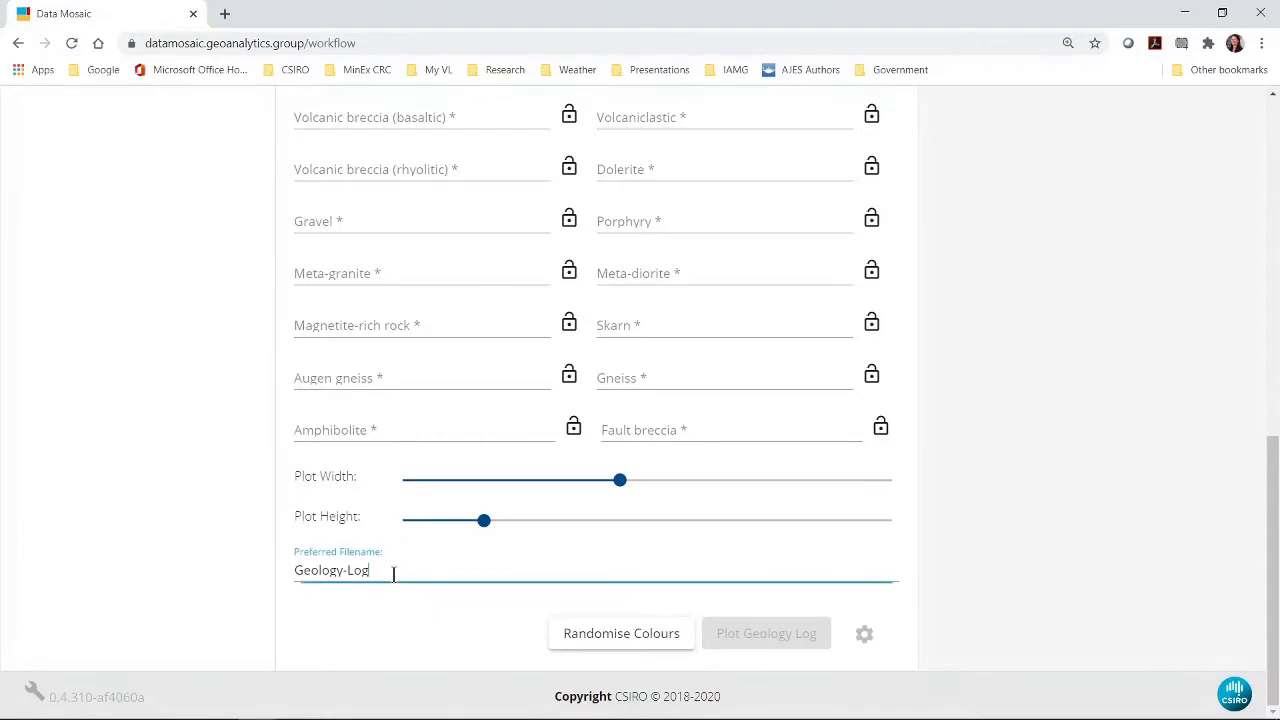
pyautogui.click(297, 569)
pyautogui.write('MSDP')
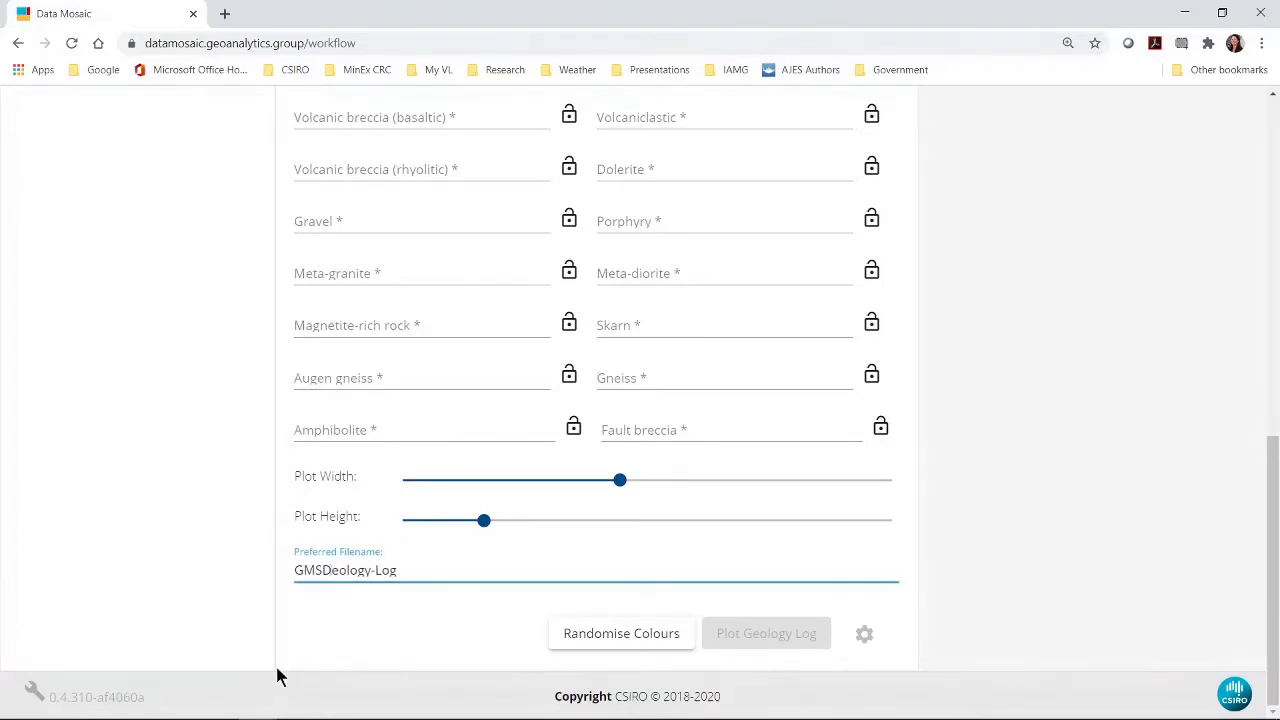
pyautogui.press('BackSpace')
pyautogui.press('BackSpace')
pyautogui.press('BackSpace')
pyautogui.press('BackSpace')
pyautogui.press('BackSpace')
pyautogui.write('MSDP_G')
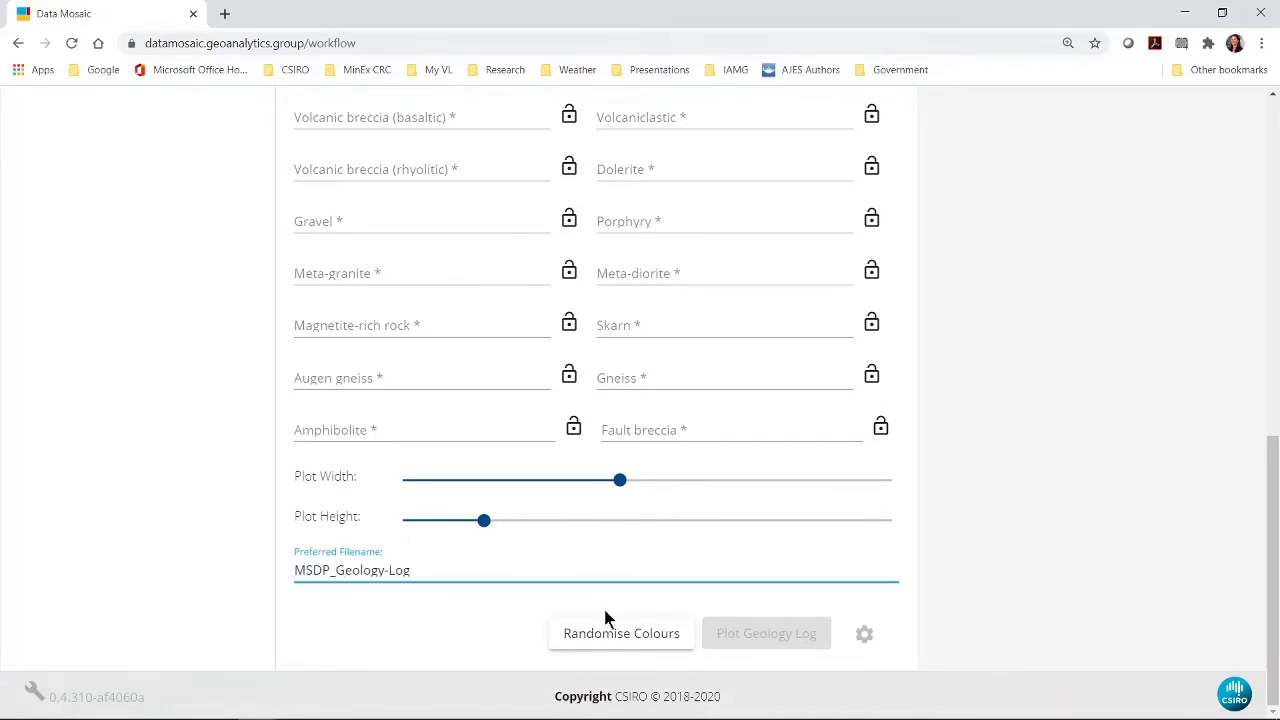
pyautogui.click(577, 569)
# Step: Assign random colours to all rock types and reshuffle them for a different set
pyautogui.click(616, 634)
pyautogui.click(616, 634)
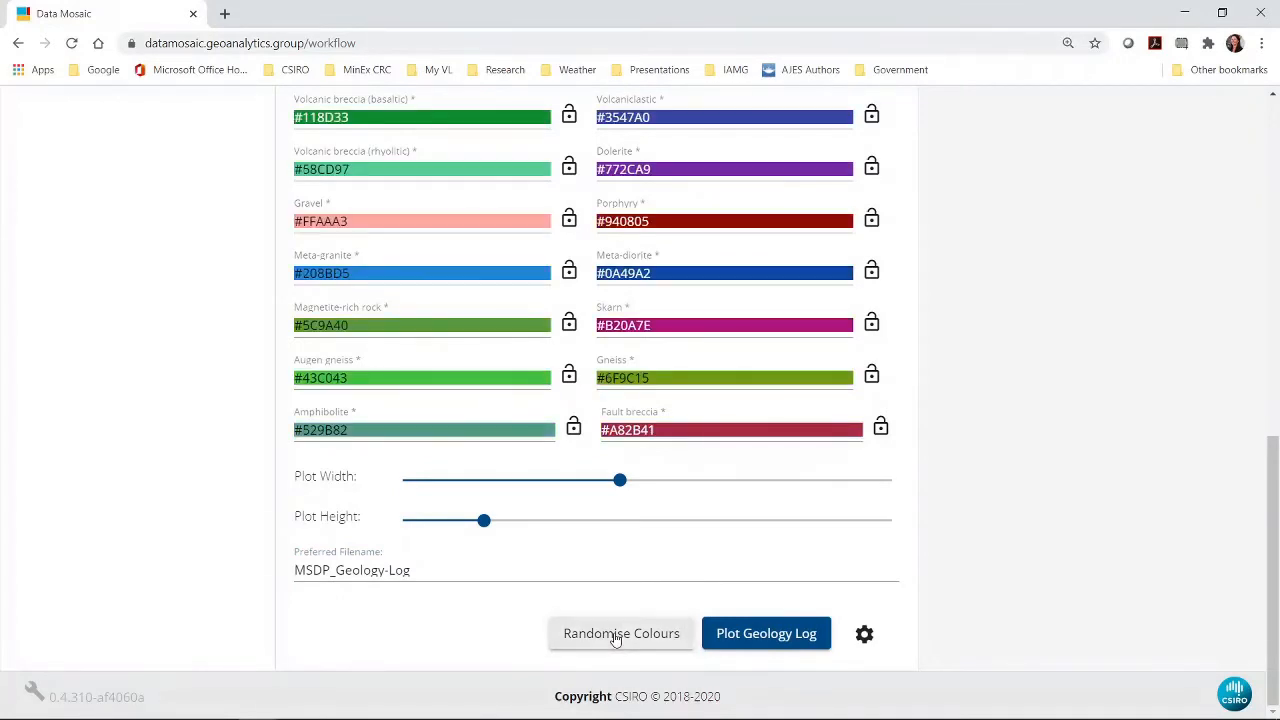
pyautogui.click(616, 636)
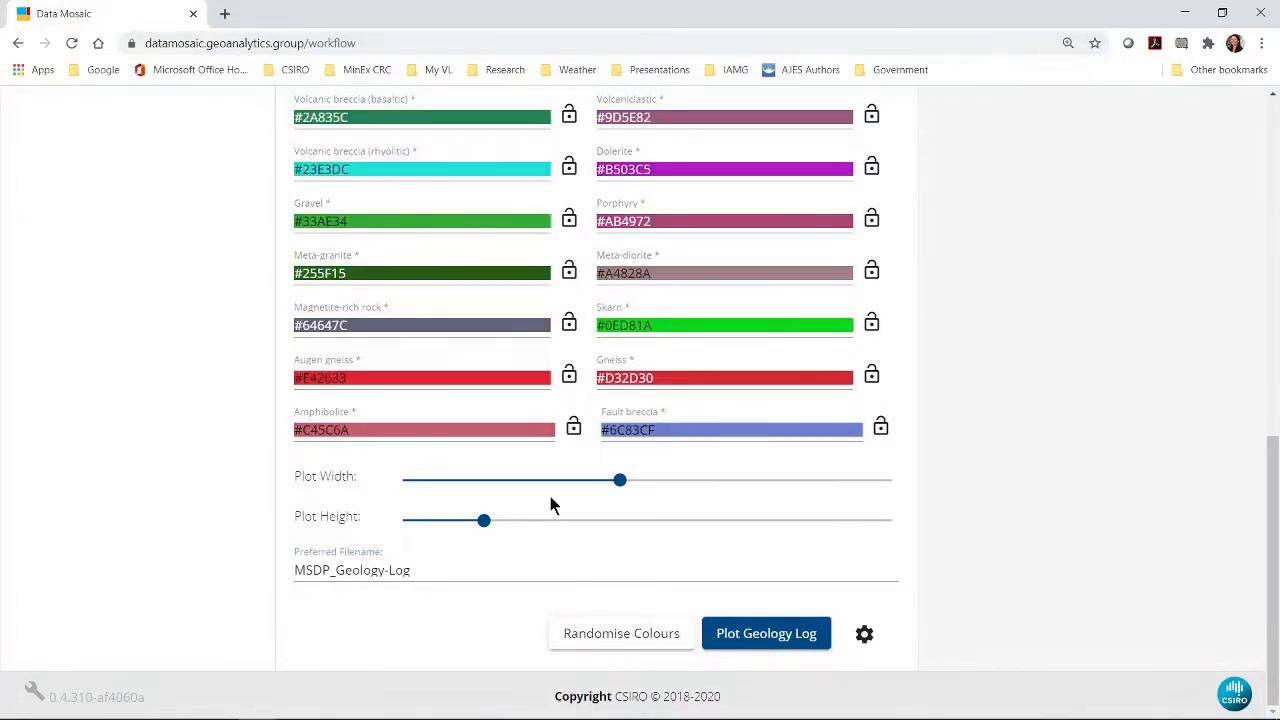
# Step: Lock the colours of Augen gneiss, Meta-granite, Gravel and Volcanic breccia (rhyolitic), and randomise the unlocked rock colours again
pyautogui.click(567, 377)
pyautogui.click(568, 270)
pyautogui.click(567, 220)
pyautogui.click(568, 167)
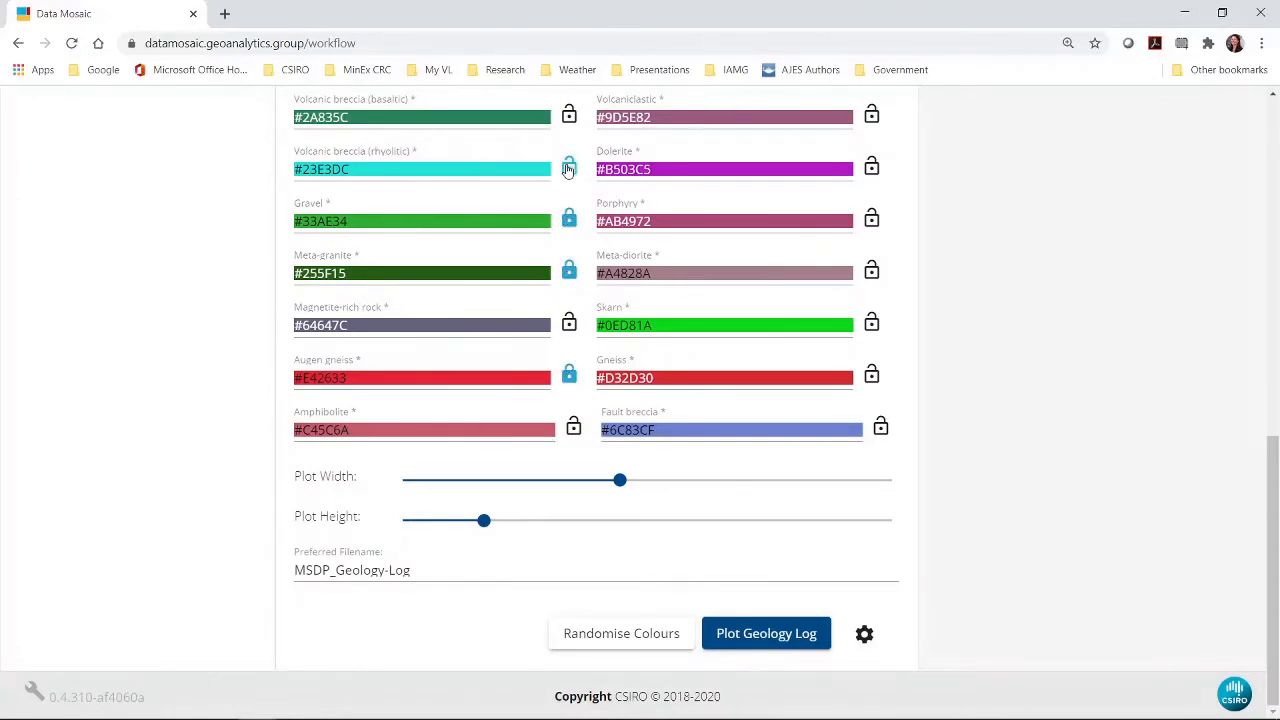
pyautogui.click(642, 637)
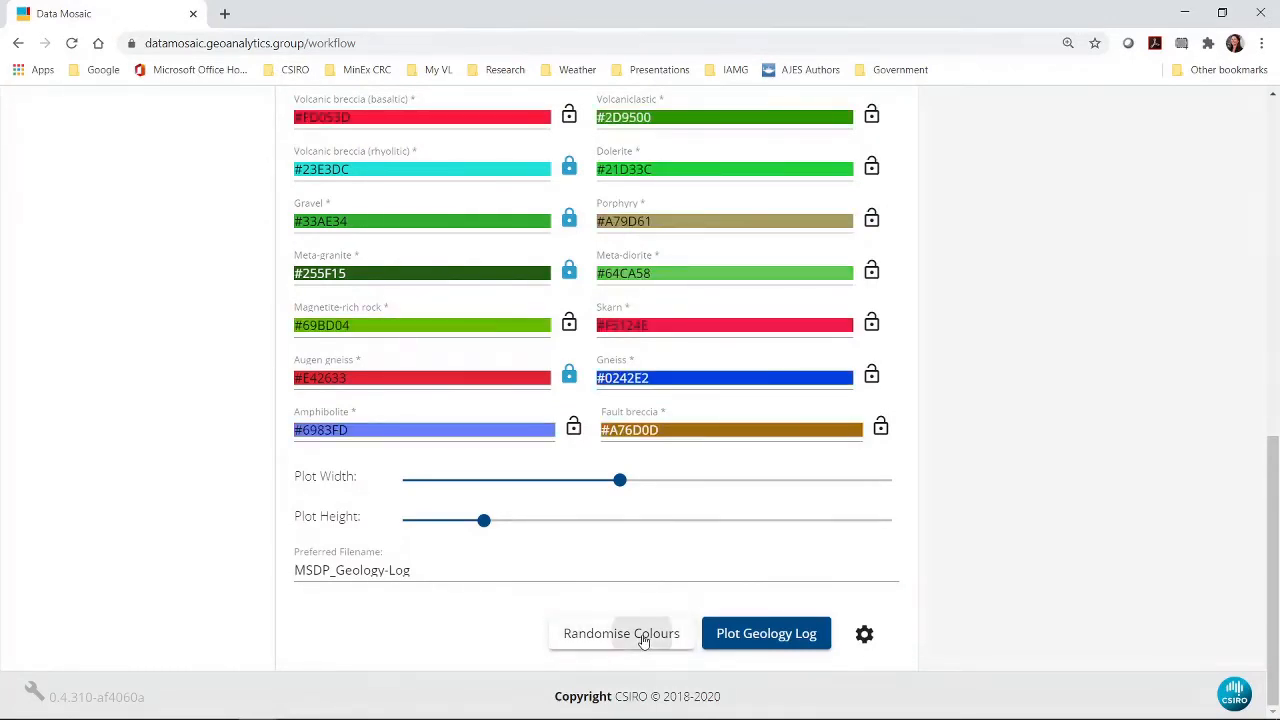
pyautogui.click(644, 637)
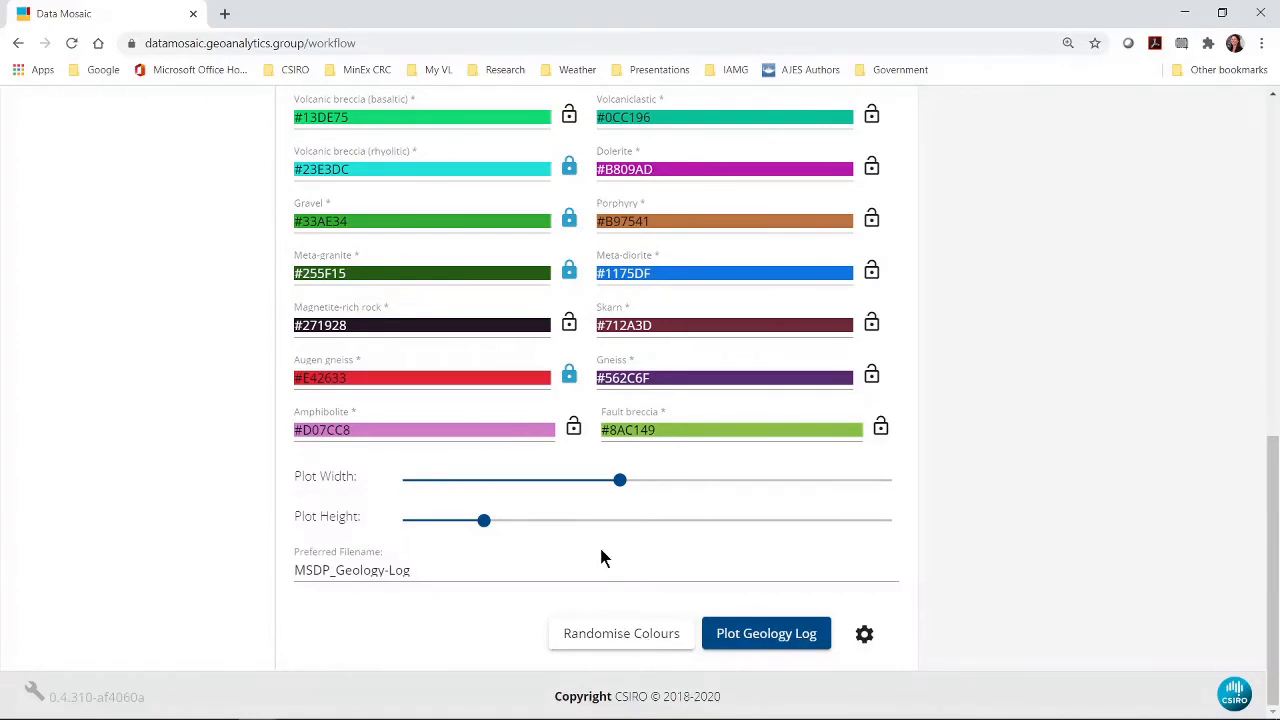
# Step: Change the colour of Magnetite-rich rock to the bright magenta #dc0dea
pyautogui.click(517, 324)
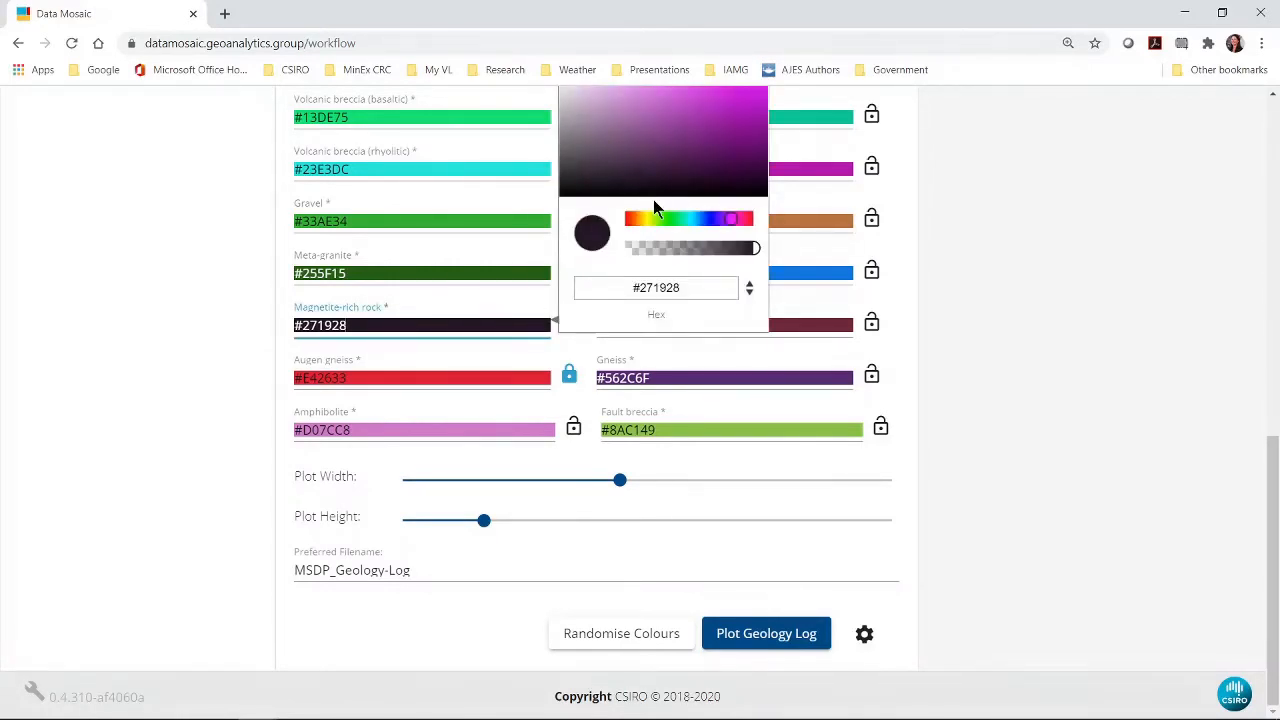
pyautogui.scroll(1, 653, 199)
pyautogui.click(709, 190)
pyautogui.moveTo(722, 192); pyautogui.dragTo(757, 177)
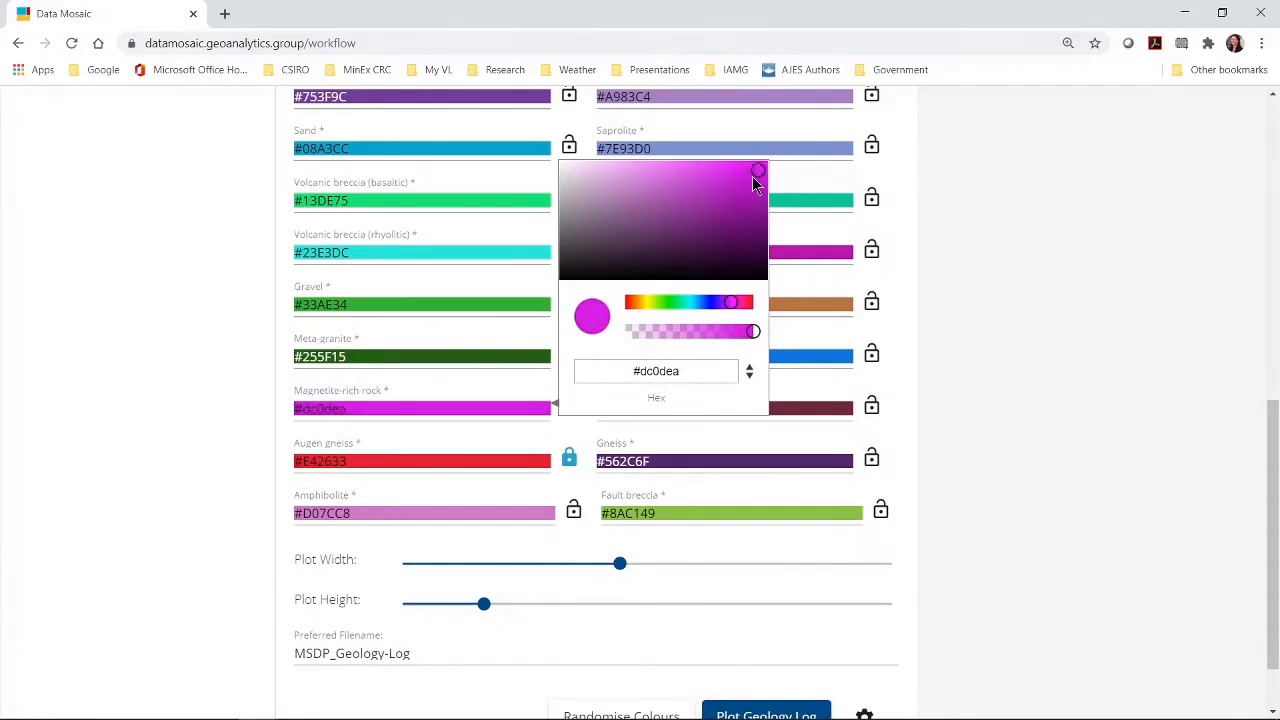
pyautogui.scroll(-1, 729, 548)
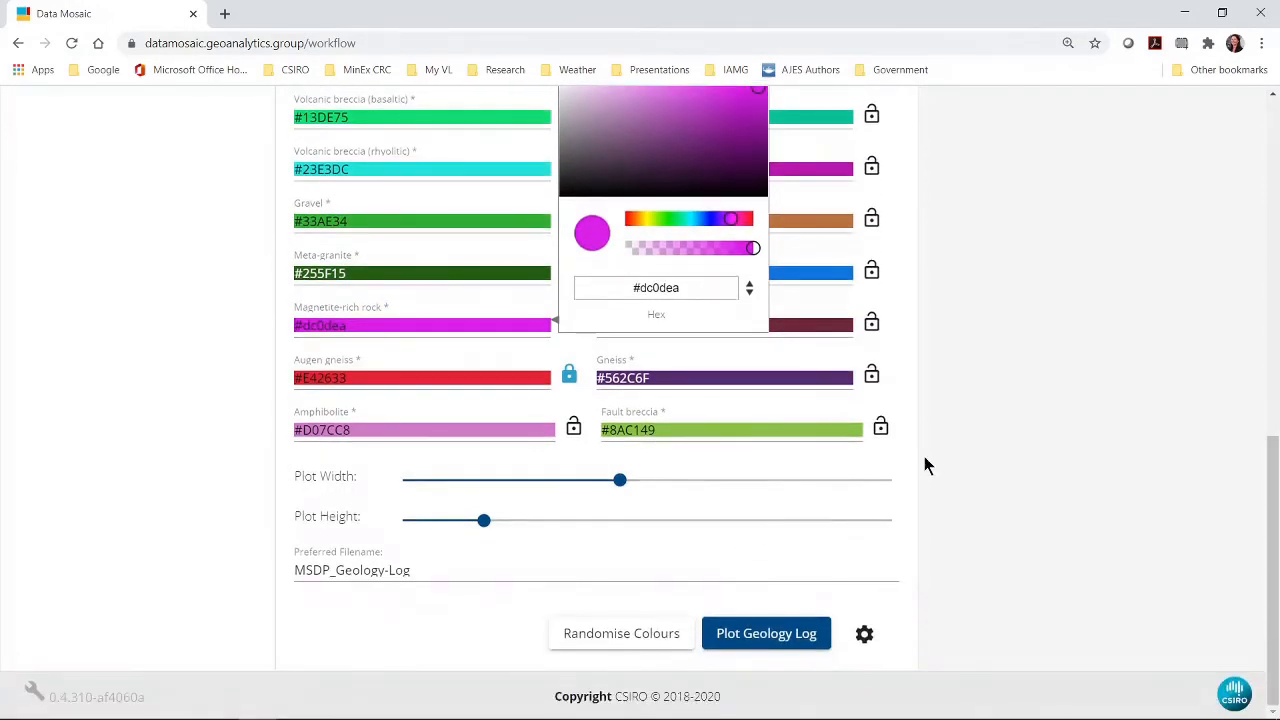
pyautogui.click(924, 463)
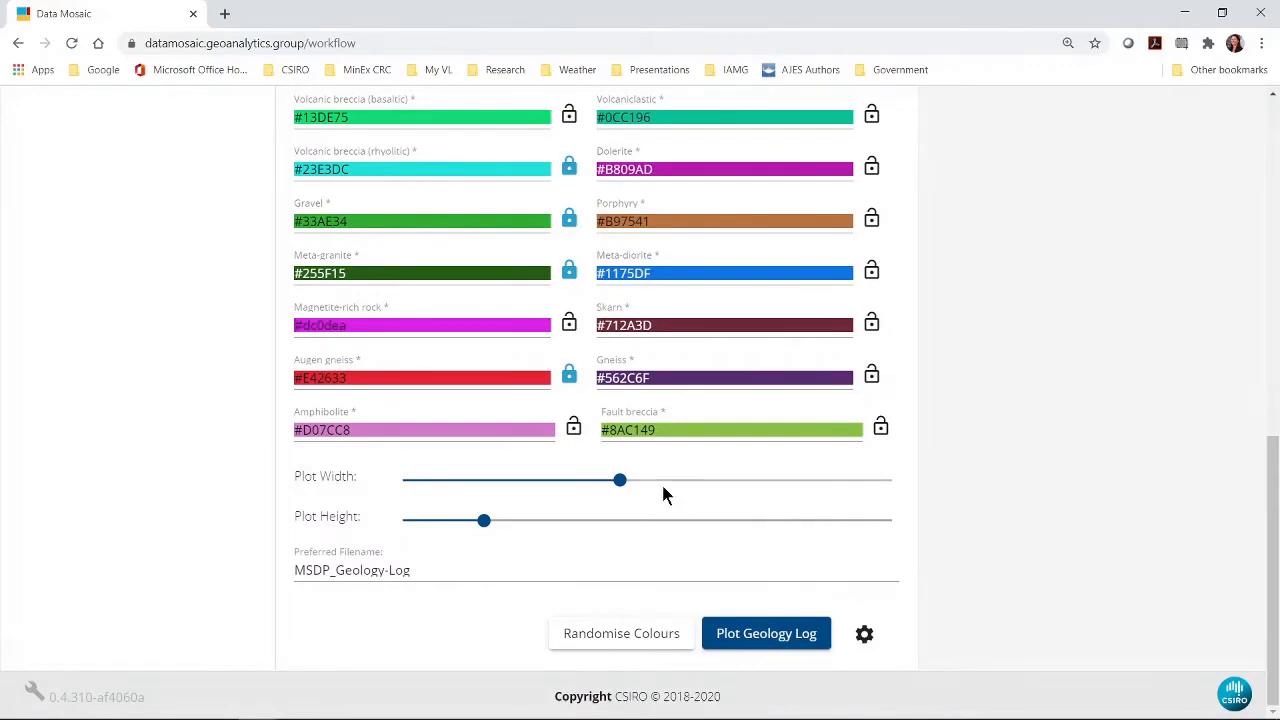
# Step: Lock the Amphibolite colour and change it to the light pink #f6b5ef
pyautogui.click(574, 432)
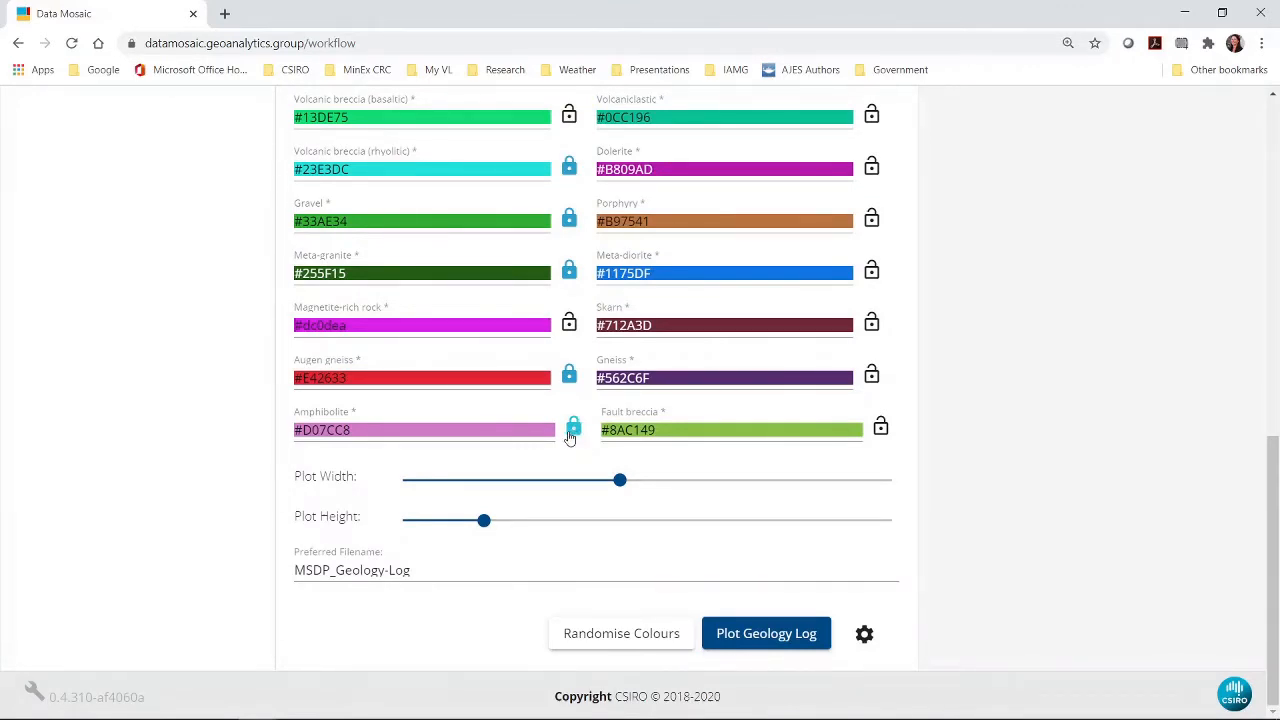
pyautogui.click(535, 428)
pyautogui.moveTo(648, 207); pyautogui.dragTo(619, 186)
pyautogui.click(1064, 398)
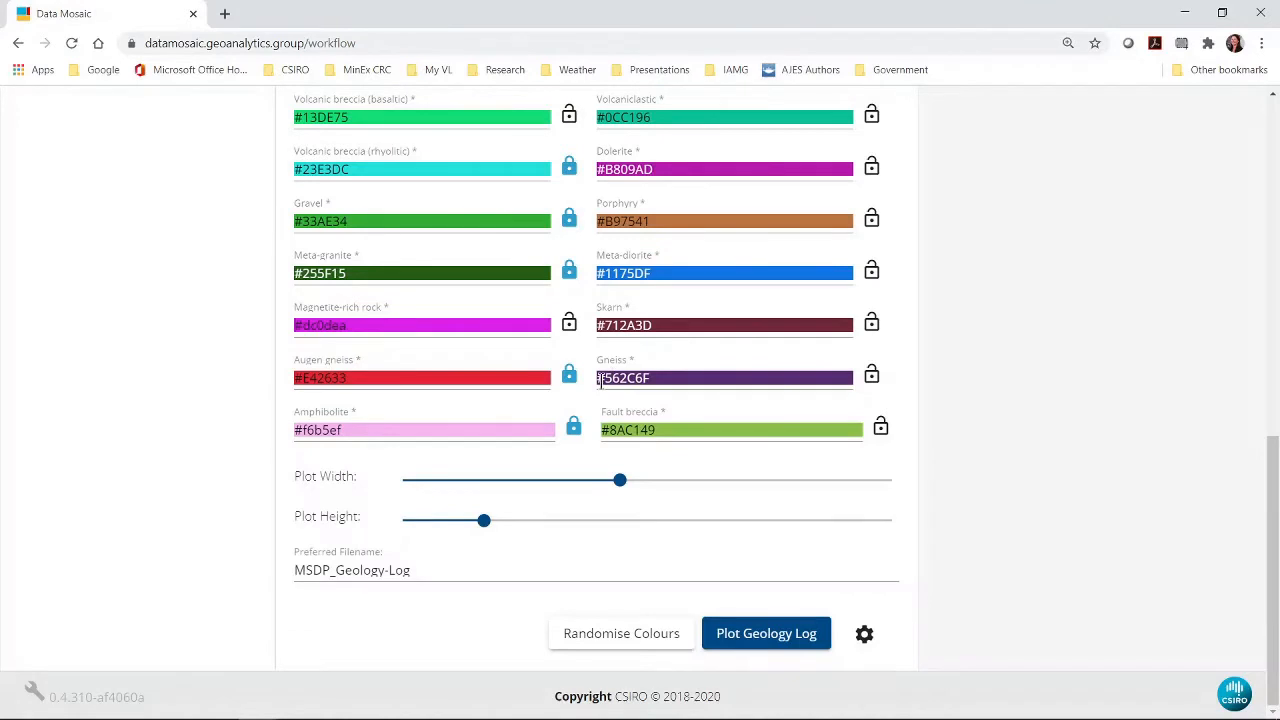
# Step: Lock the Magnetite-rich rock colour and randomise the remaining unlocked rock colours
pyautogui.click(567, 324)
pyautogui.click(645, 638)
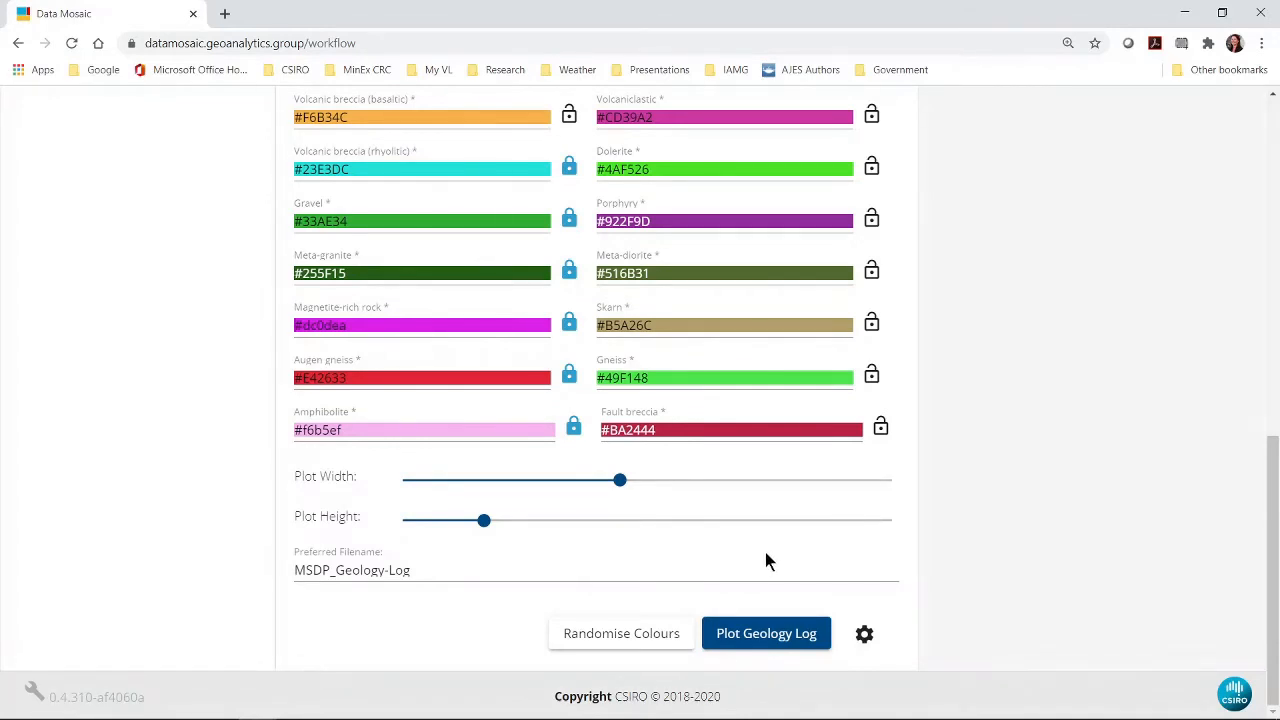
# Step: Plot the geology log and collapse the dataset list to enlarge the resulting image
pyautogui.click(783, 638)
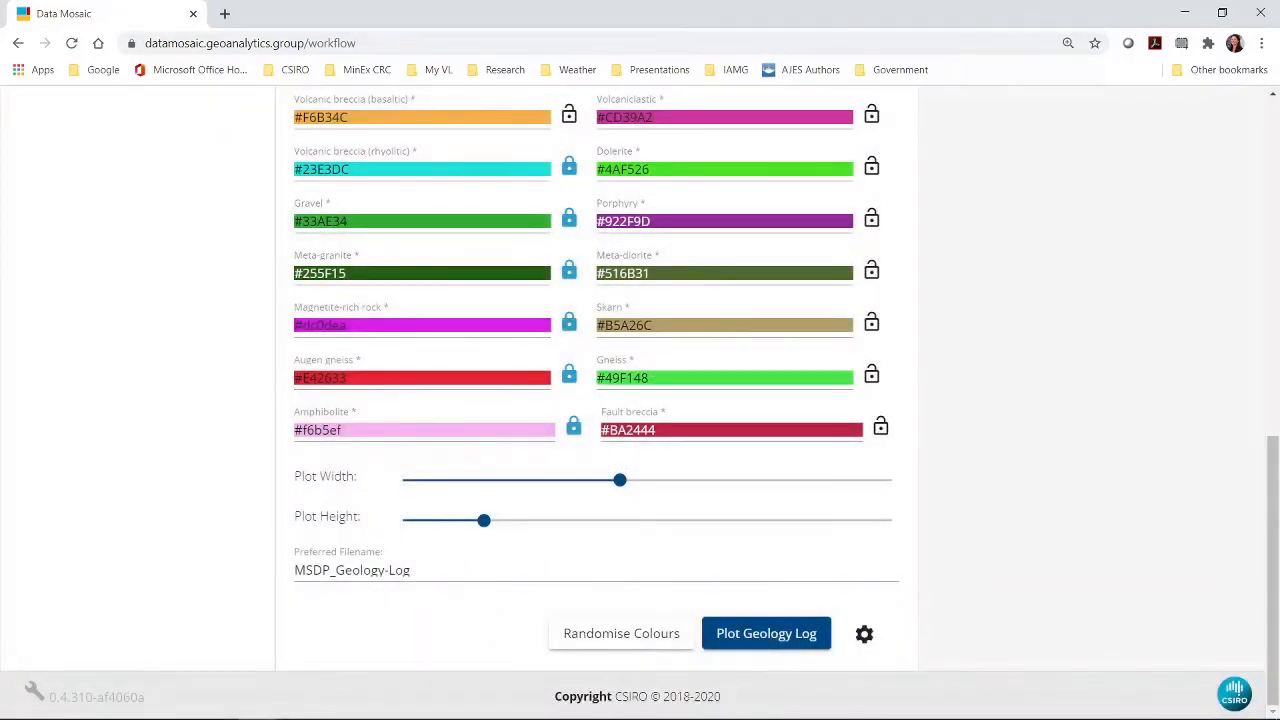
pyautogui.scroll(3, 1058, 418)
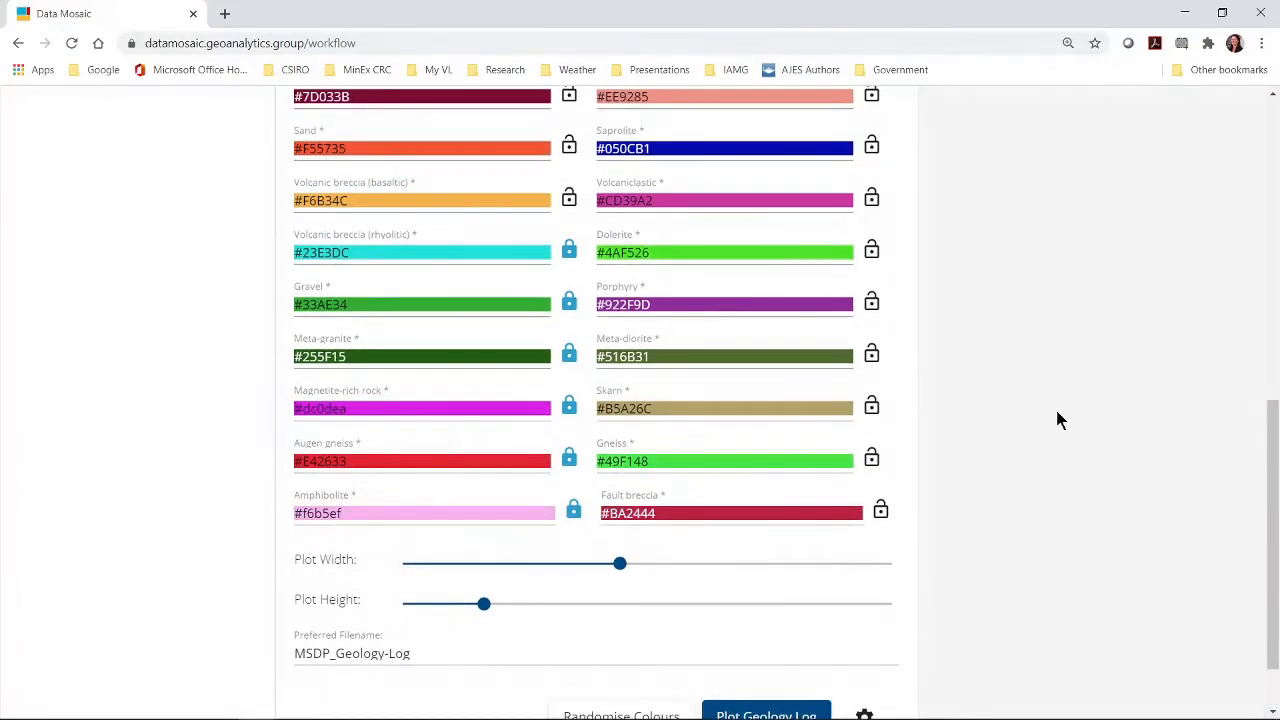
pyautogui.scroll(5, 1058, 420)
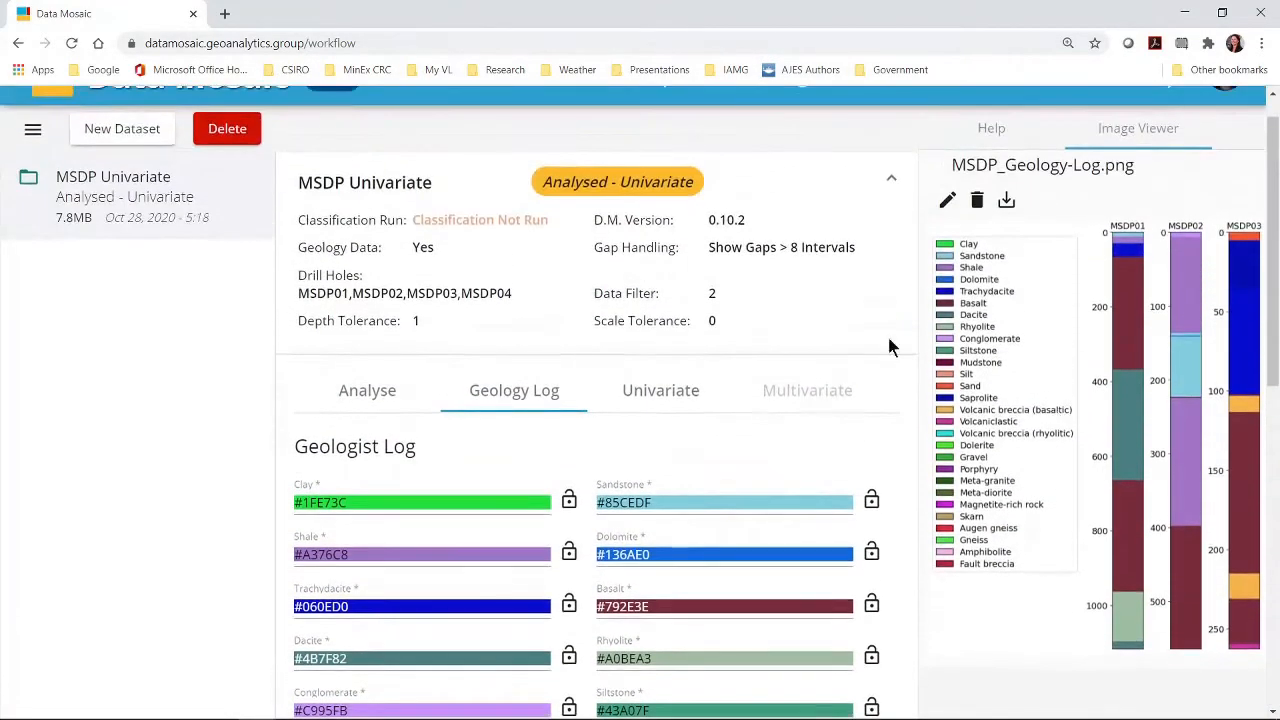
pyautogui.click(32, 131)
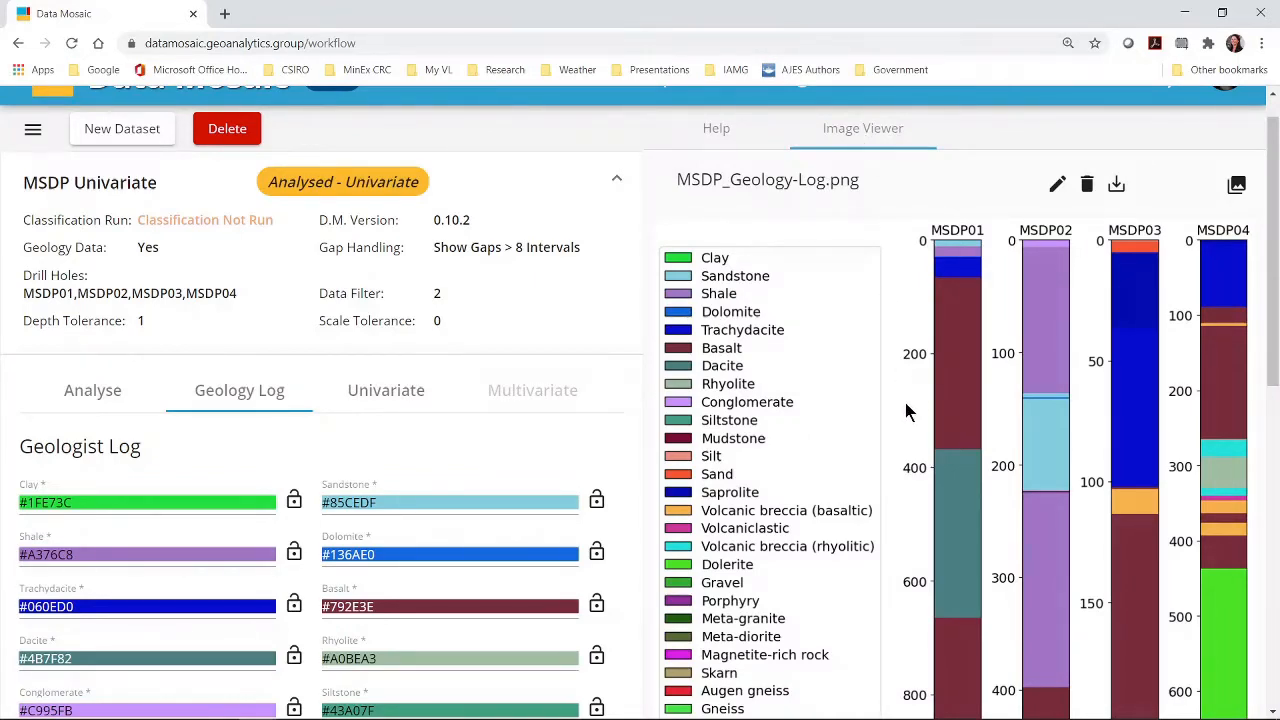
# Step: Change the Basalt colour in the geologist log settings to the green #21ab07
pyautogui.scroll(-1, 905, 403)
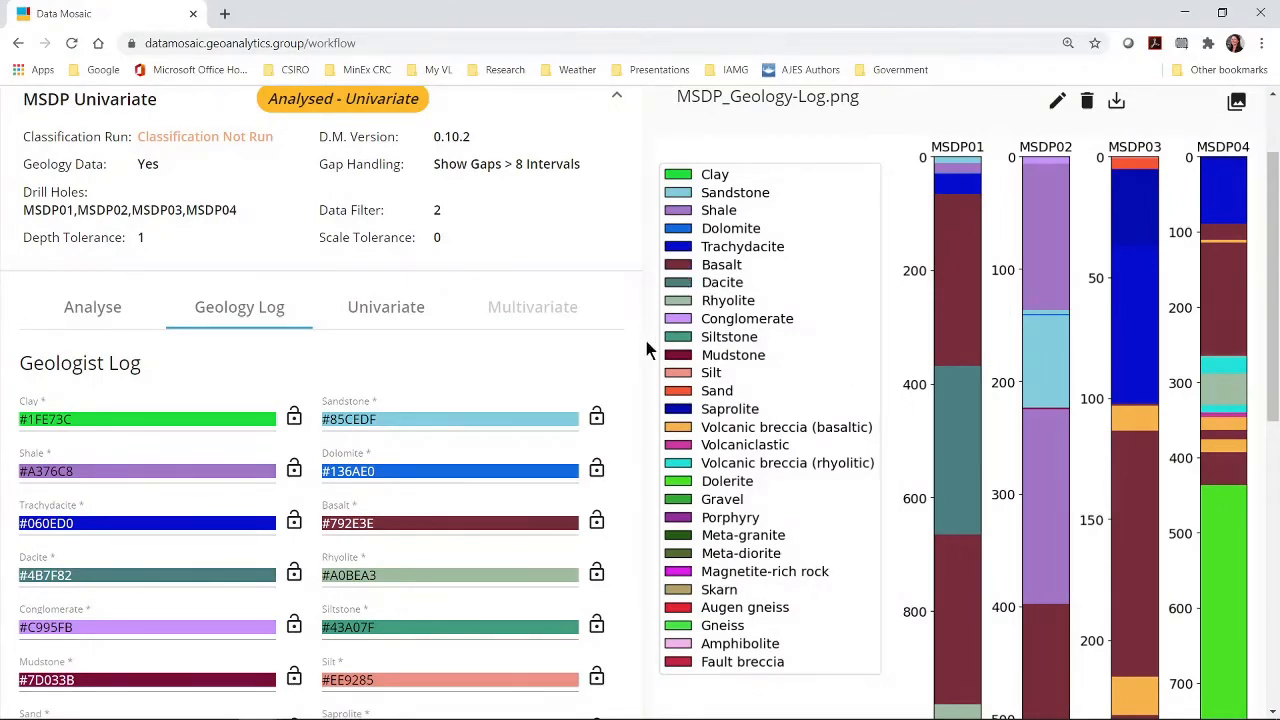
pyautogui.click(541, 524)
pyautogui.click(693, 418)
pyautogui.moveTo(717, 341); pyautogui.dragTo(789, 317)
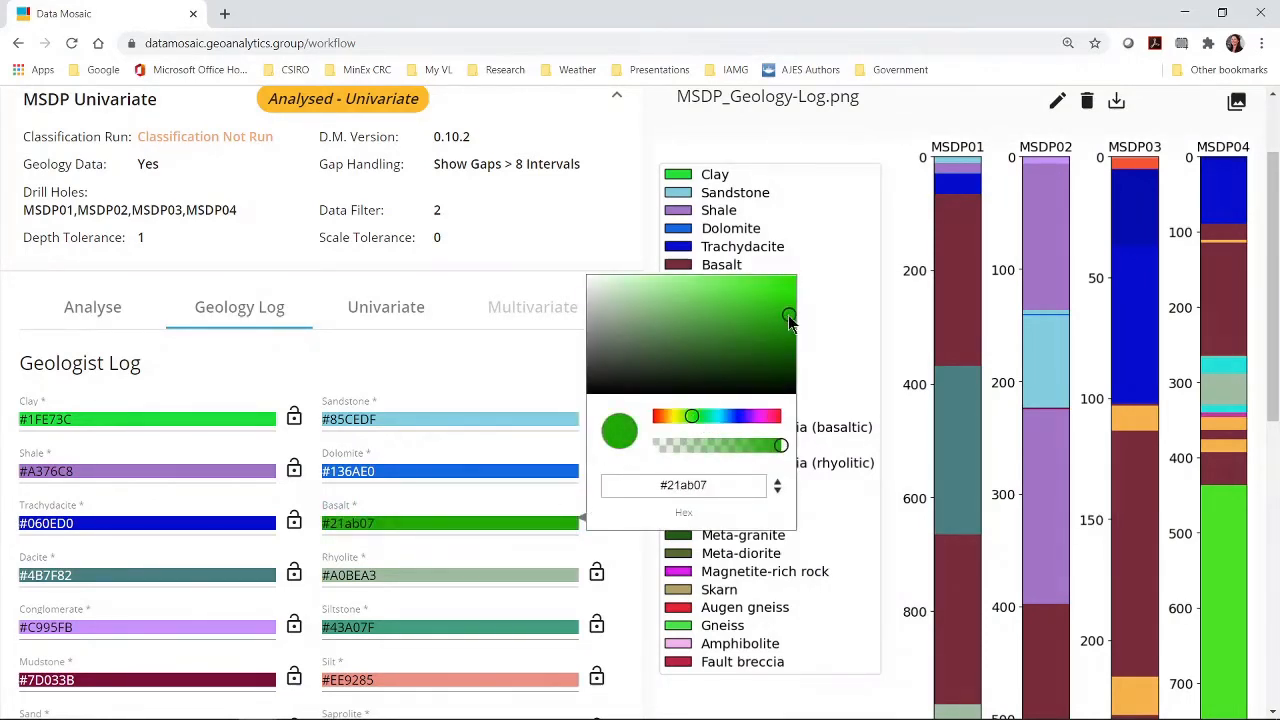
pyautogui.click(511, 349)
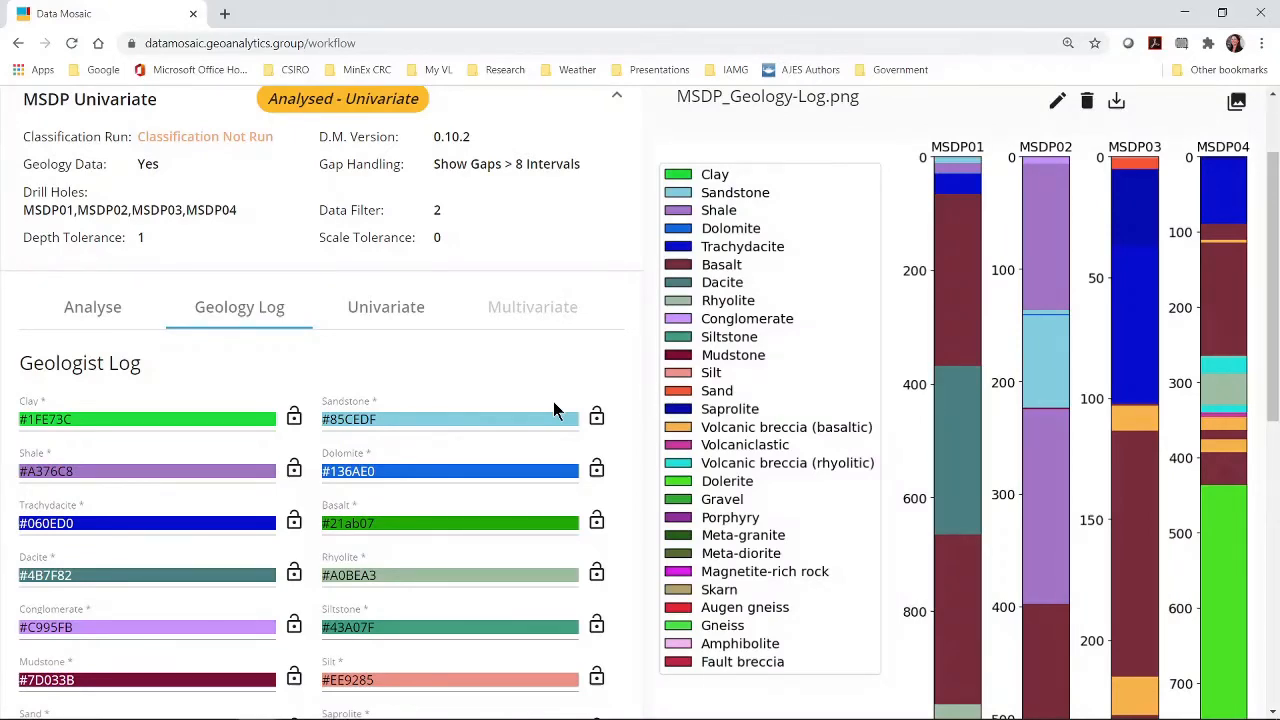
pyautogui.scroll(-6, 556, 410)
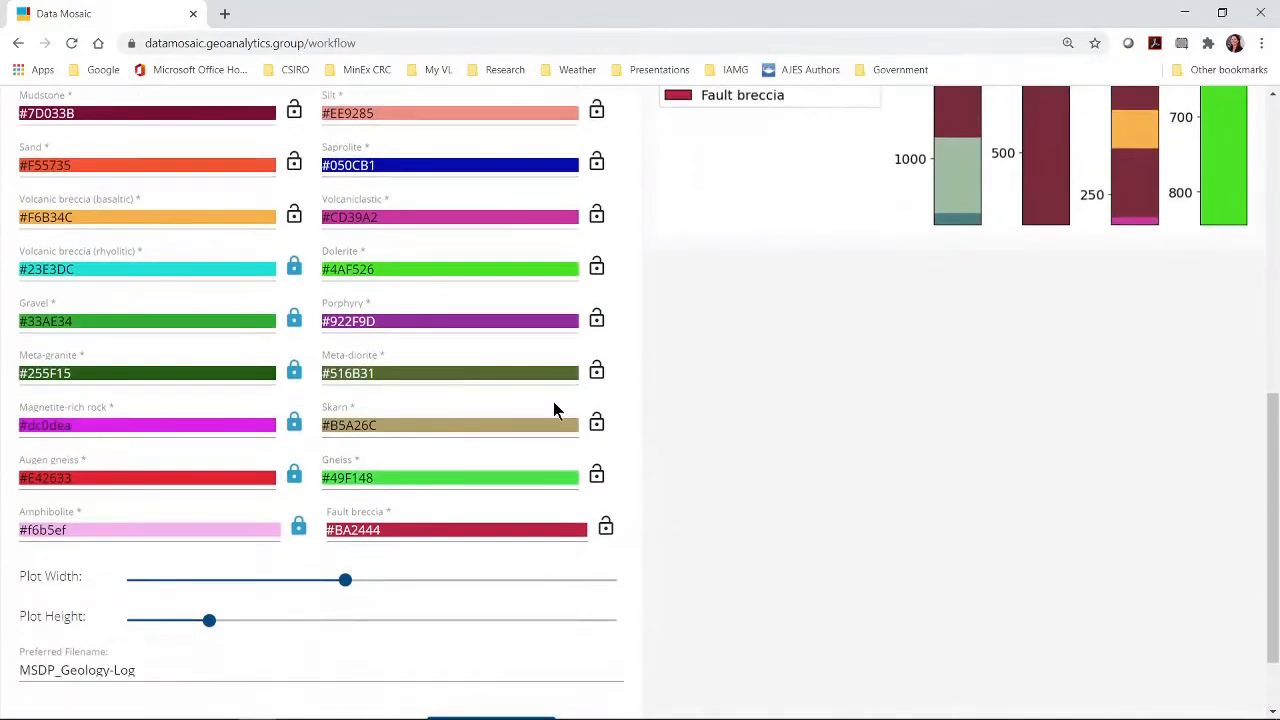
# Step: Replot the geology log with the updated Basalt colour and bring the resulting image into view
pyautogui.scroll(-1, 553, 401)
pyautogui.click(525, 632)
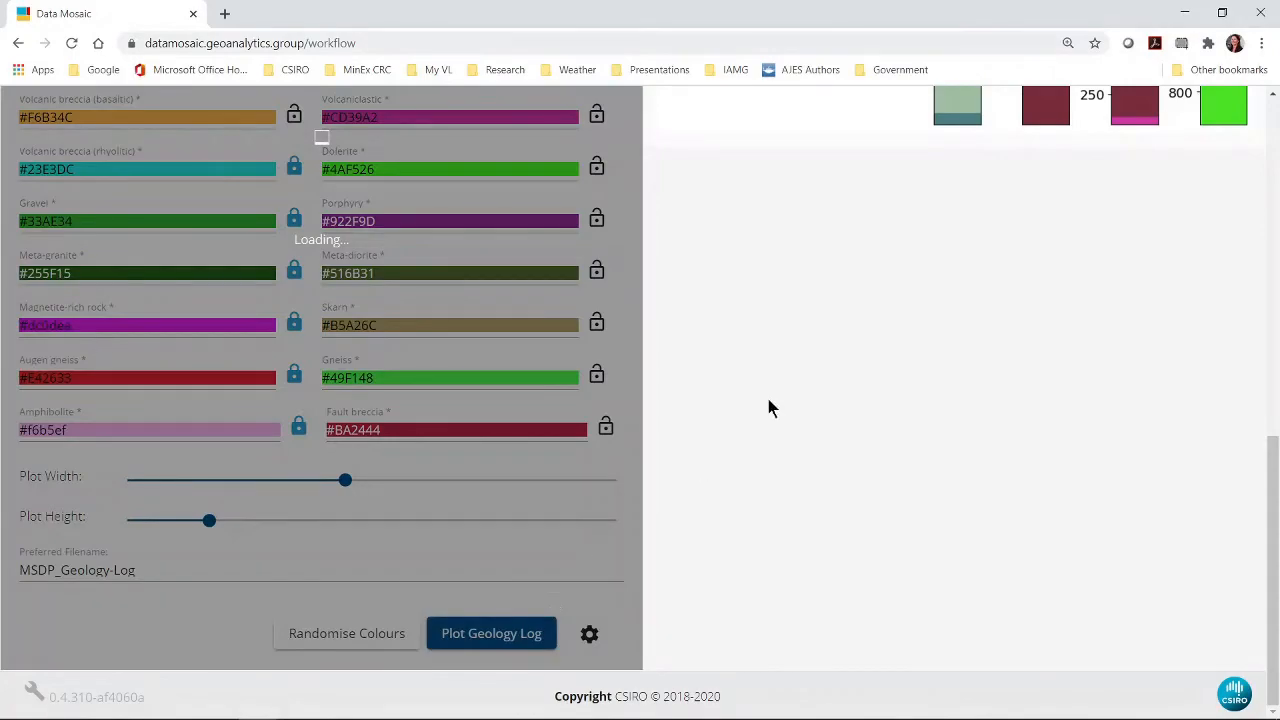
pyautogui.scroll(6, 800, 352)
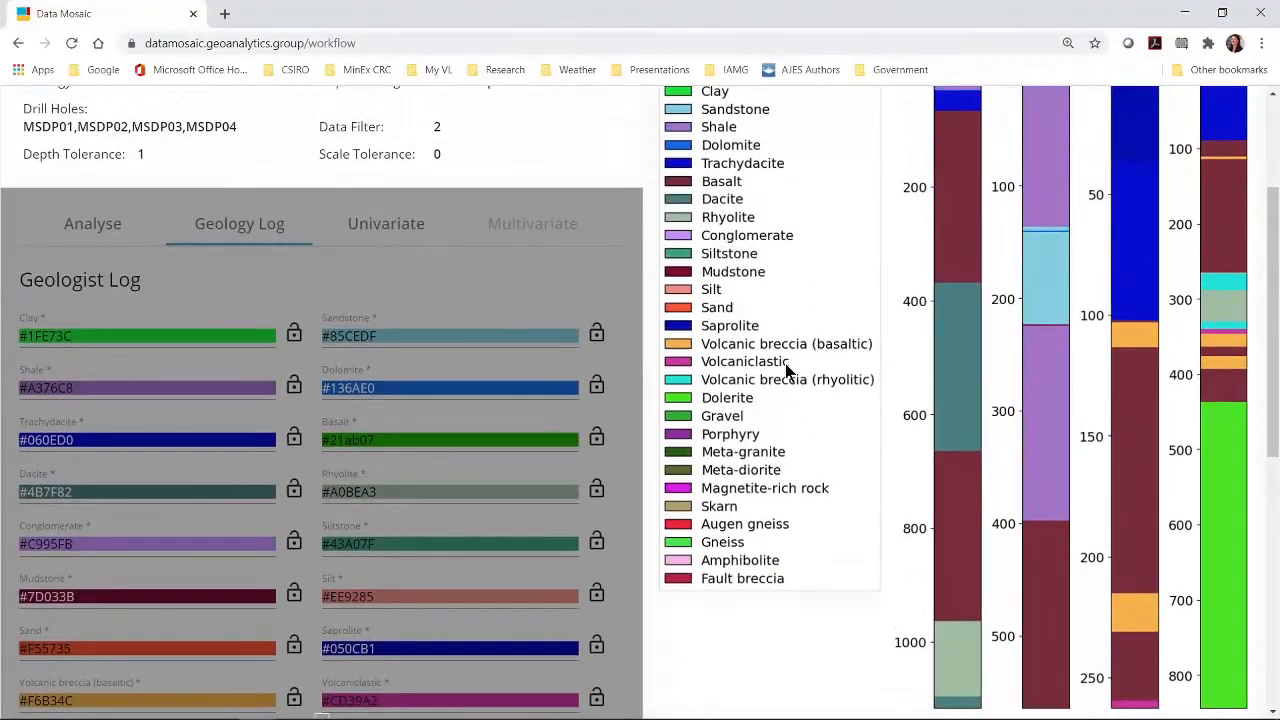
pyautogui.scroll(1, 785, 363)
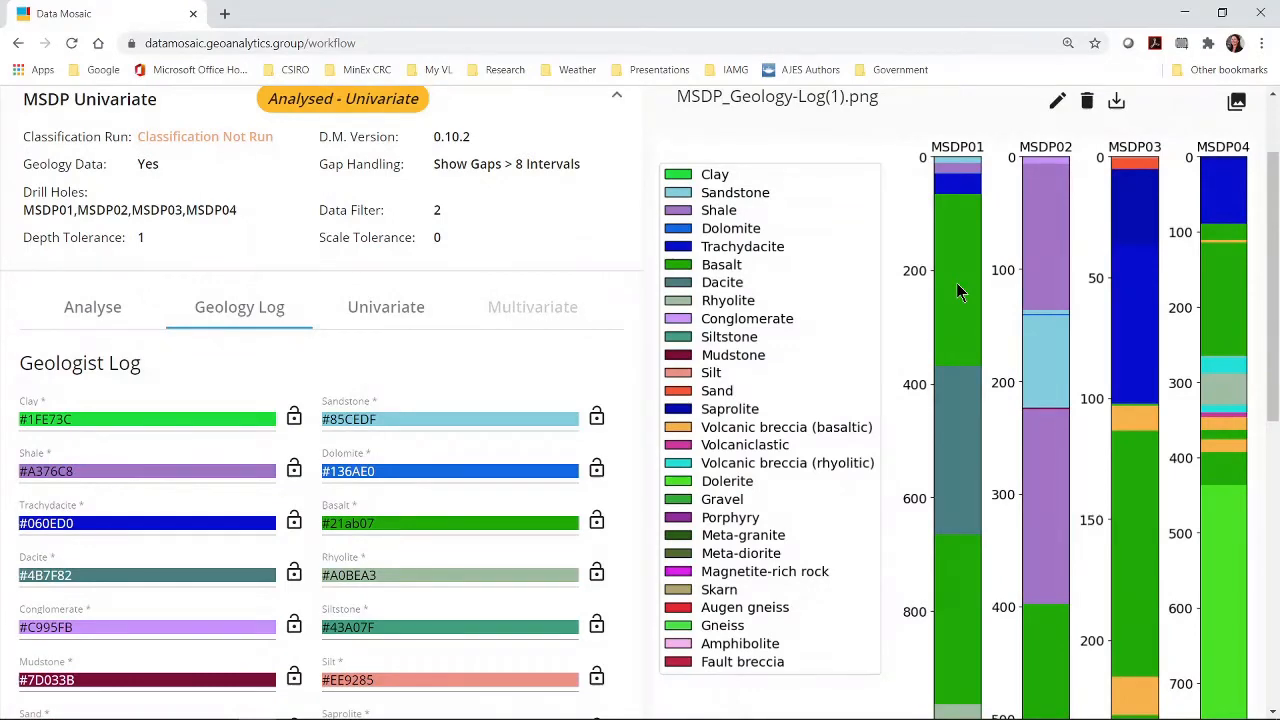
pyautogui.scroll(1, 957, 290)
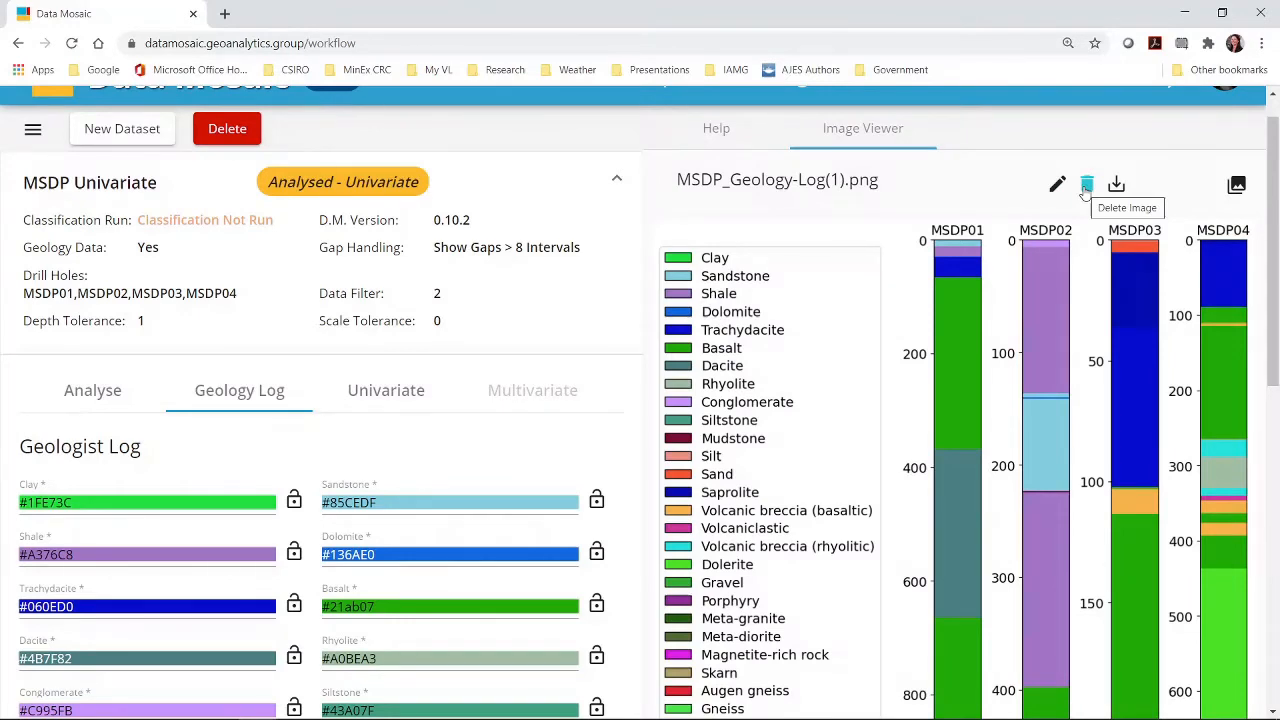
# Step: Download the geology log image as a PNG and open the downloaded file to check it
pyautogui.click(1118, 191)
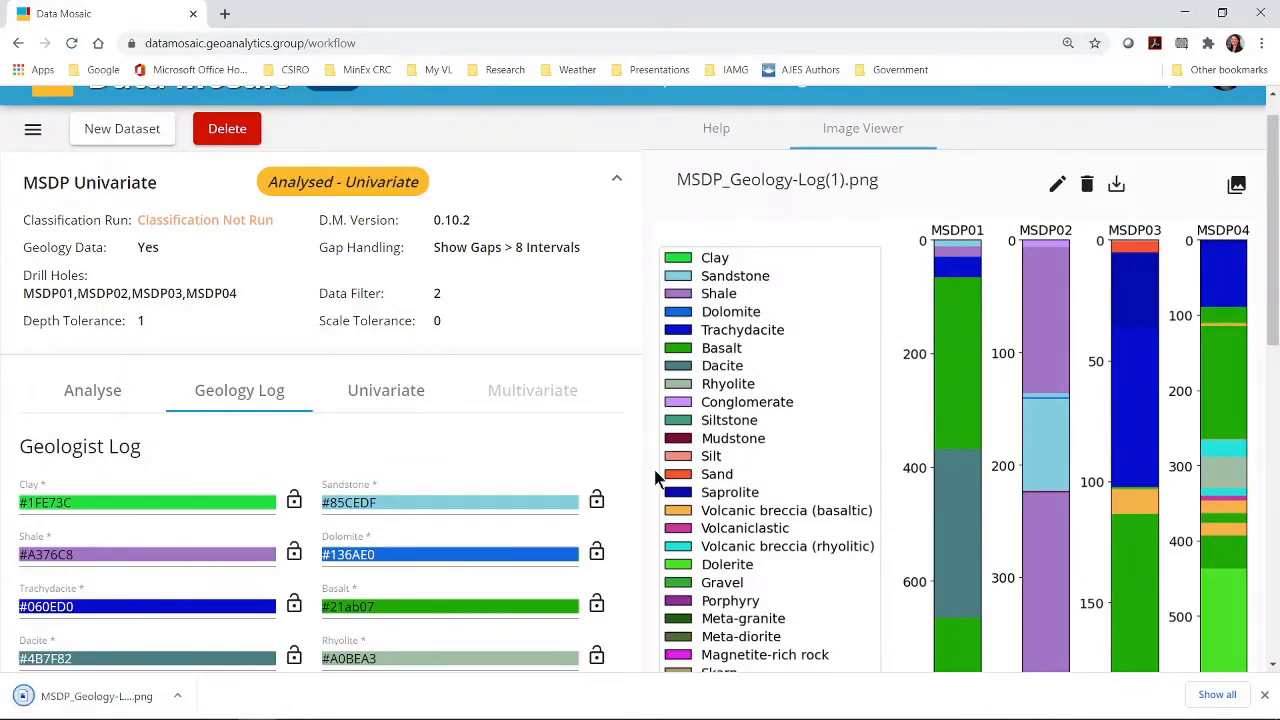
pyautogui.click(132, 703)
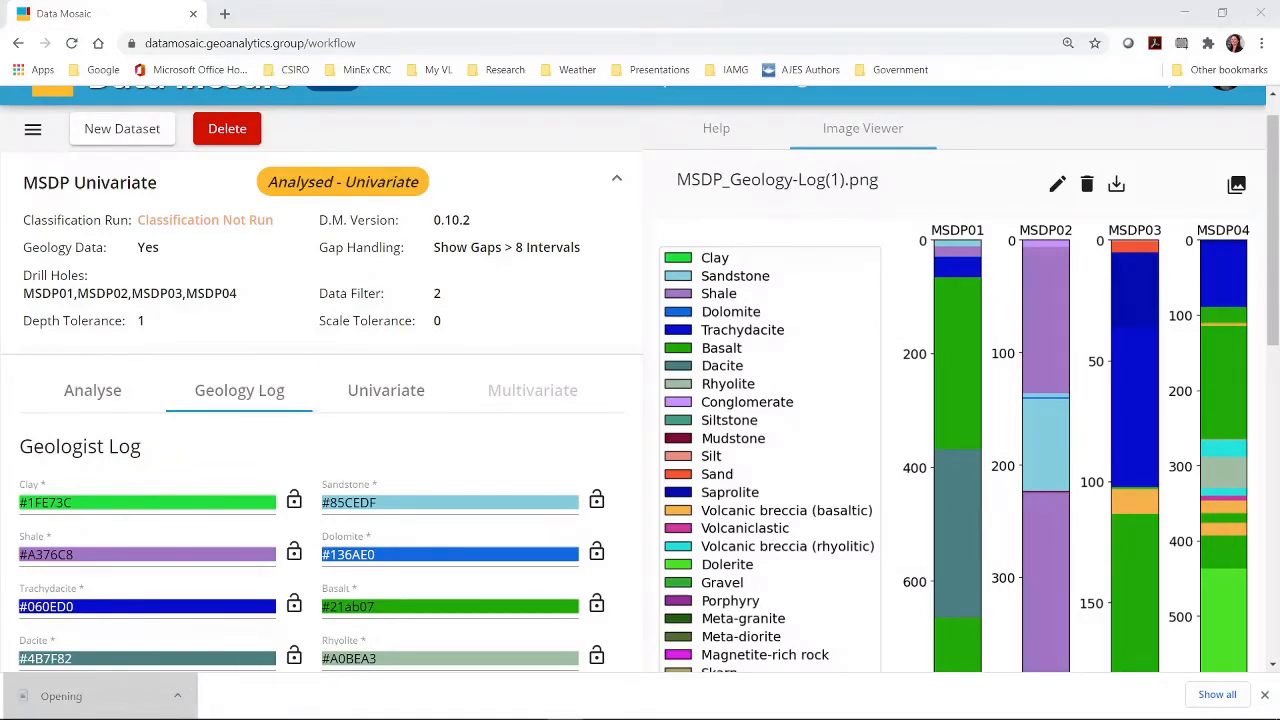
pyautogui.moveTo(469, 0); pyautogui.dragTo(635, 40)
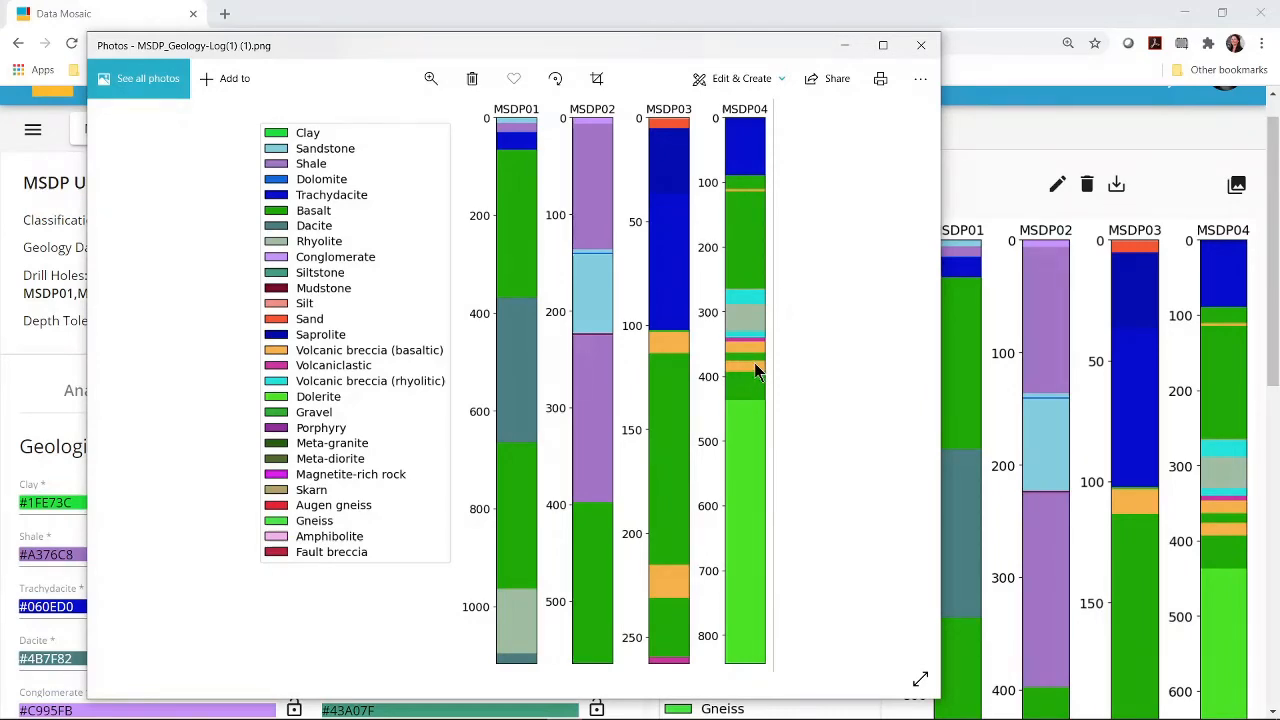
pyautogui.moveTo(710, 48); pyautogui.dragTo(660, 0)
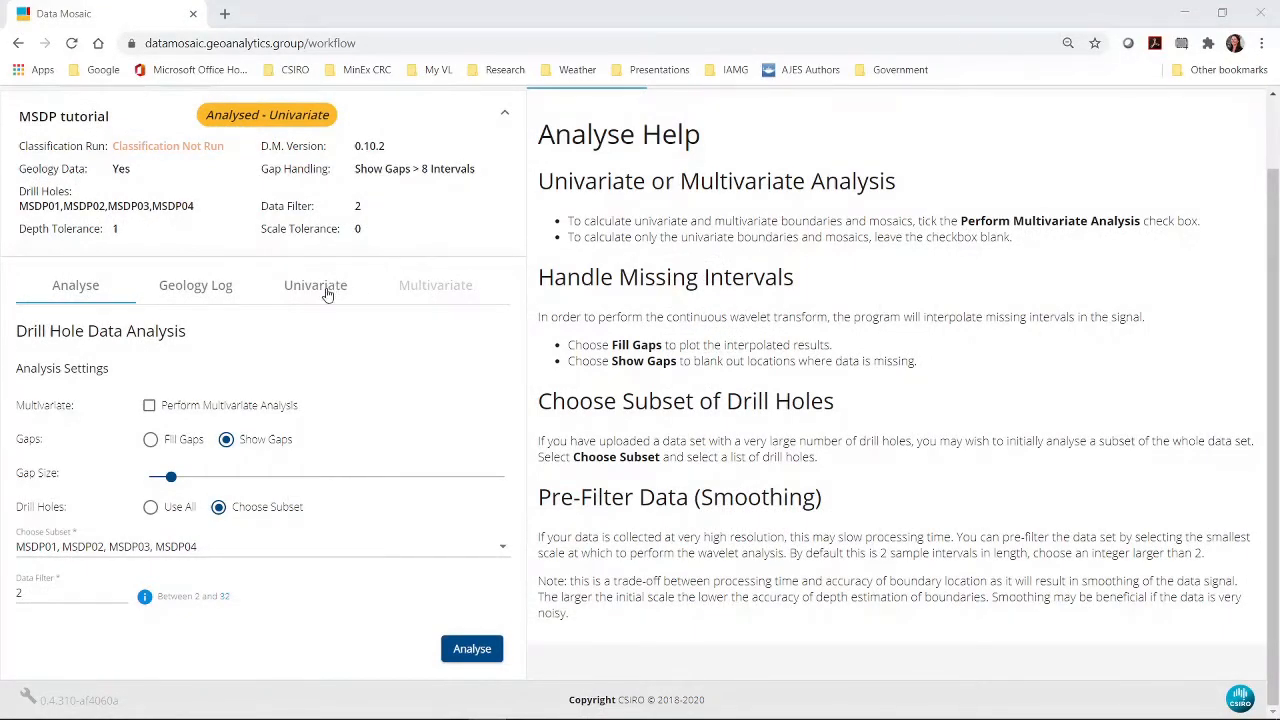
# Step: Open the Univariate Mosaic settings and choose drill hole MSDP01 with the variable clr_Ti
pyautogui.click(327, 293)
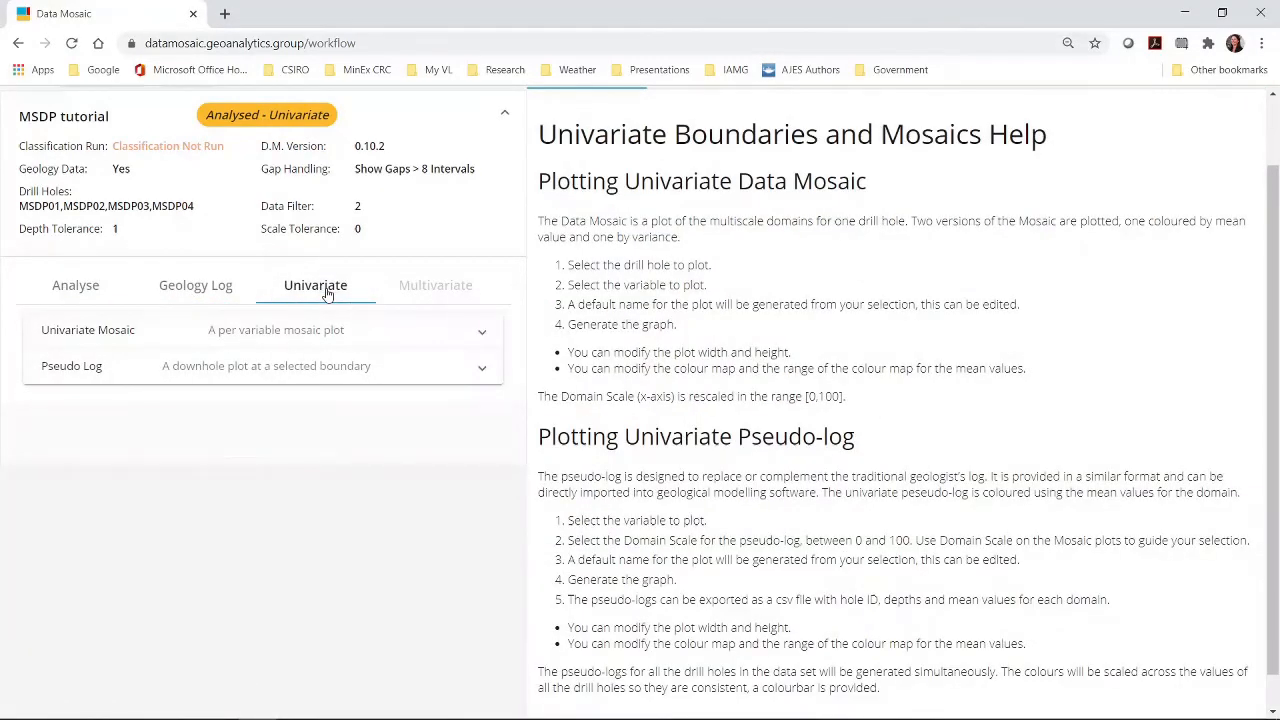
pyautogui.click(328, 341)
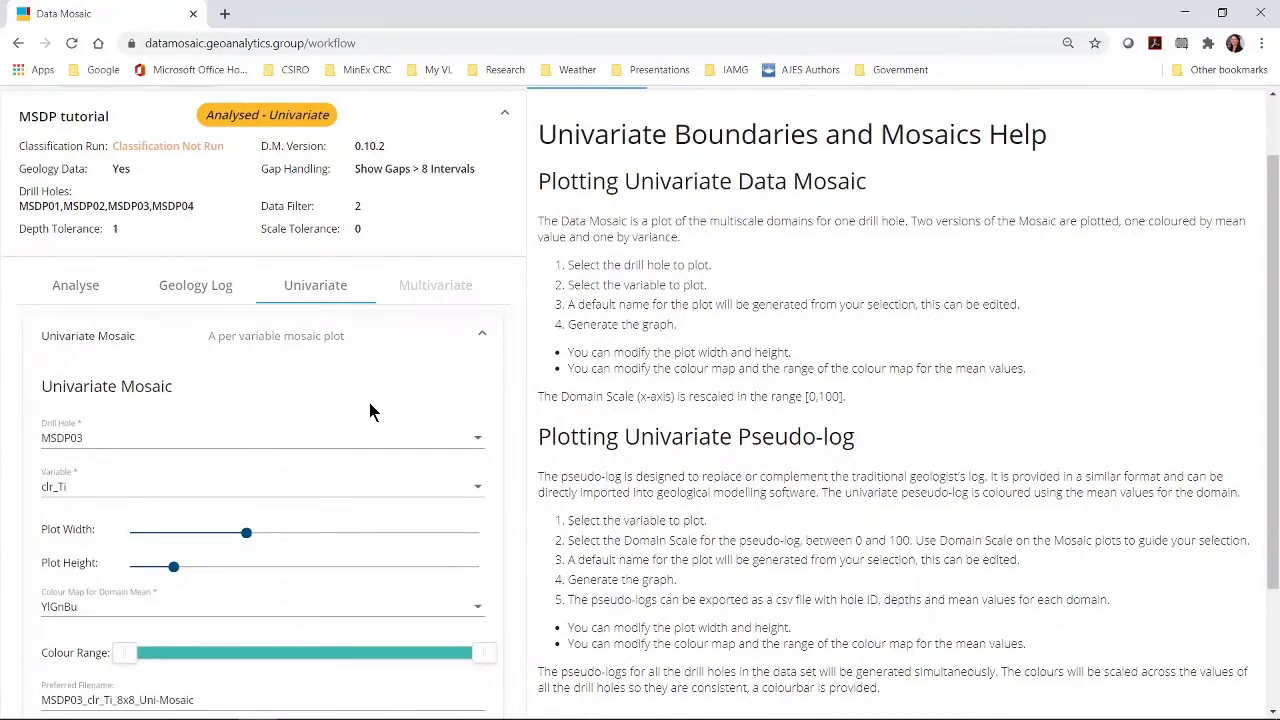
pyautogui.scroll(-1, 369, 410)
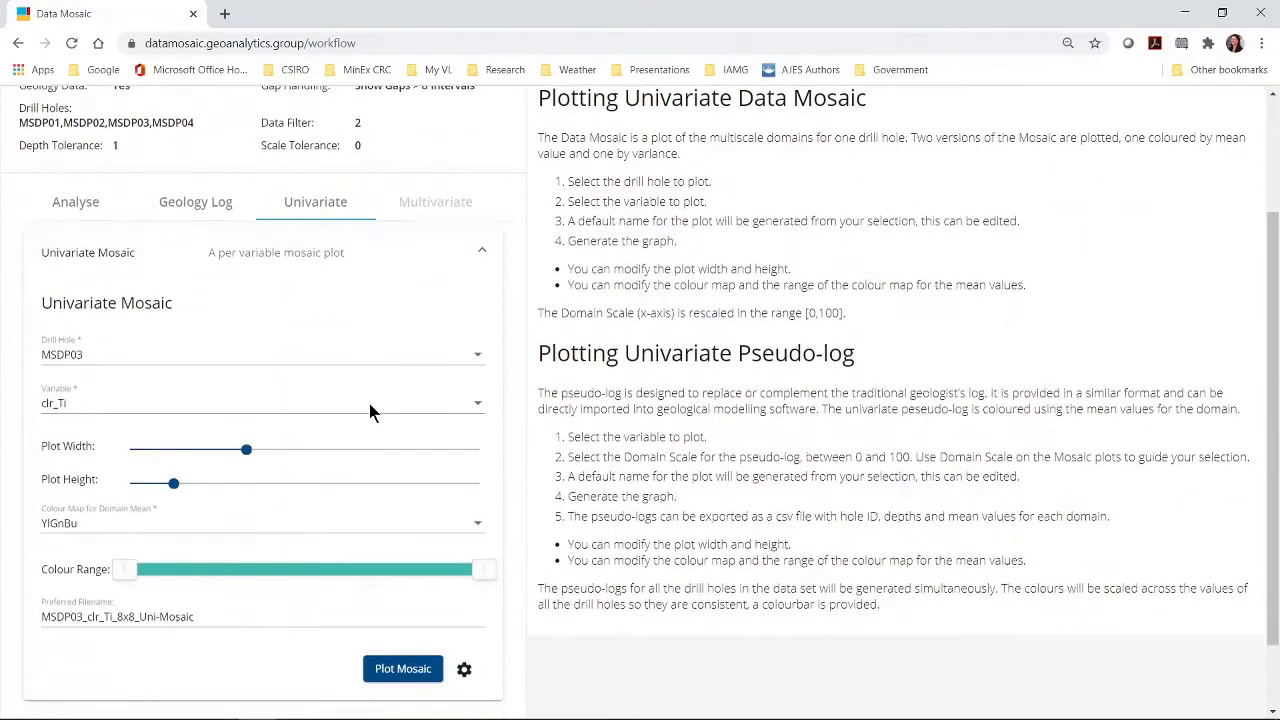
pyautogui.click(303, 362)
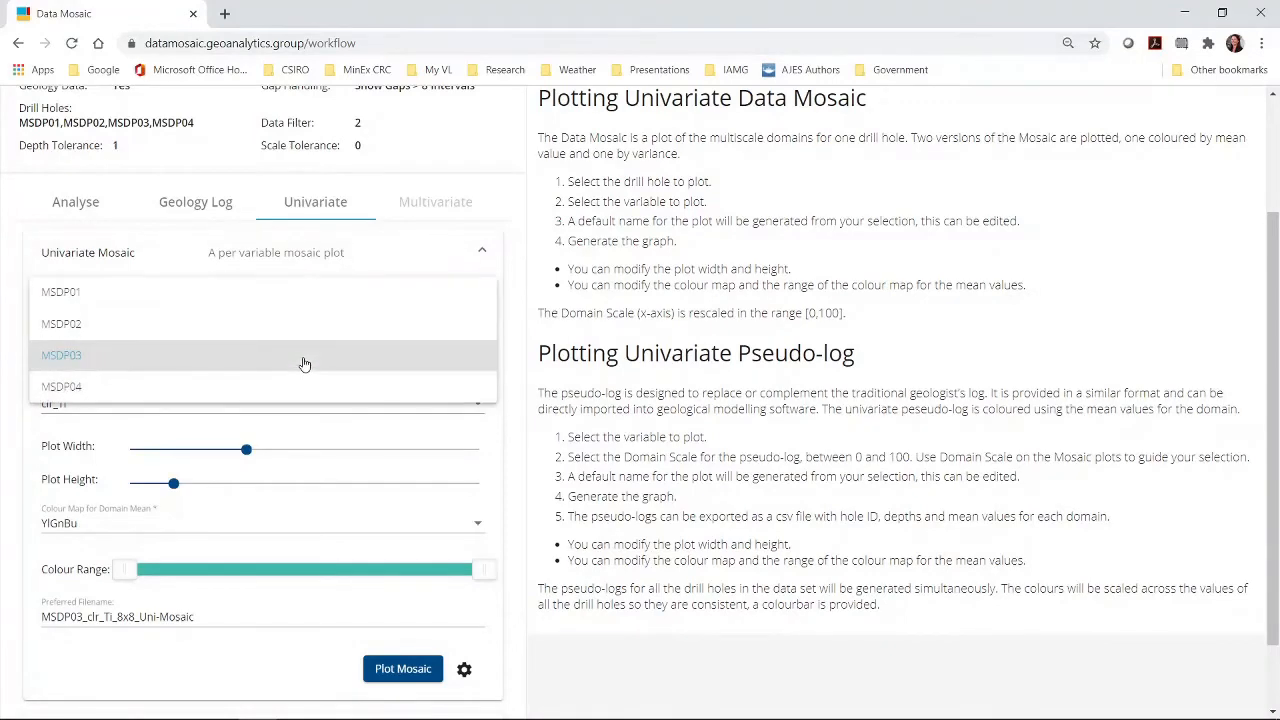
pyautogui.click(313, 304)
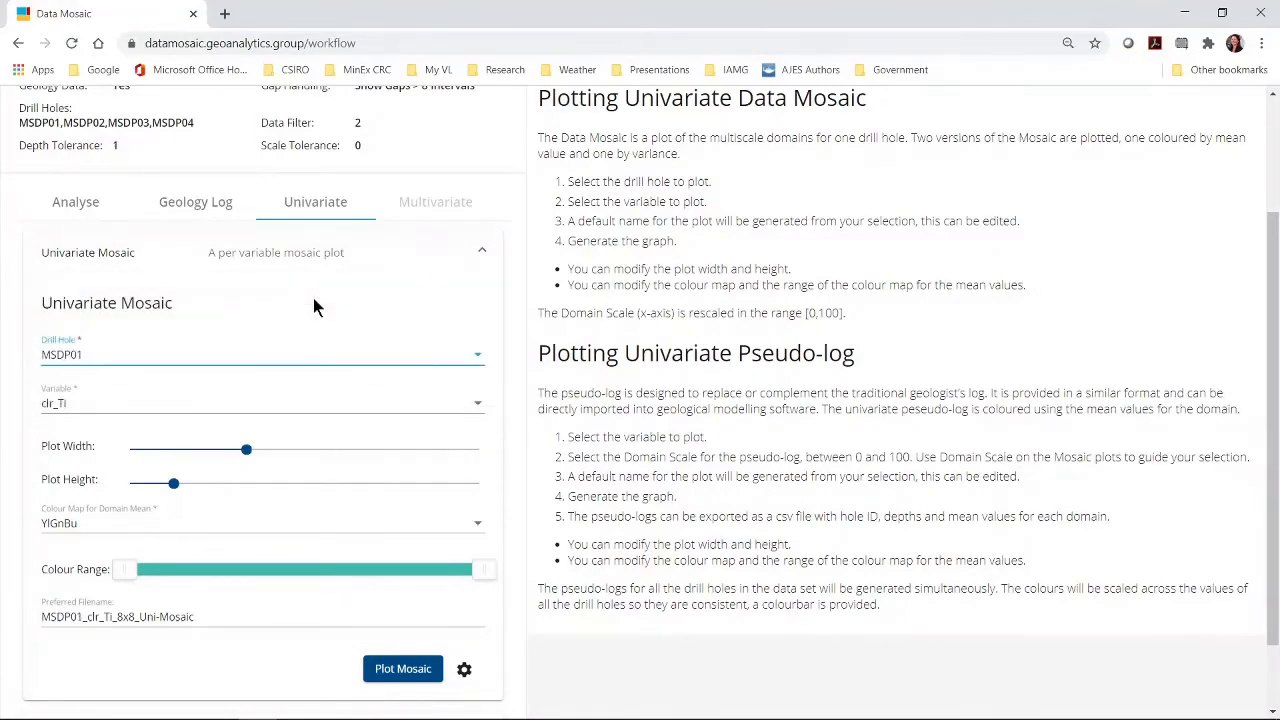
pyautogui.click(326, 409)
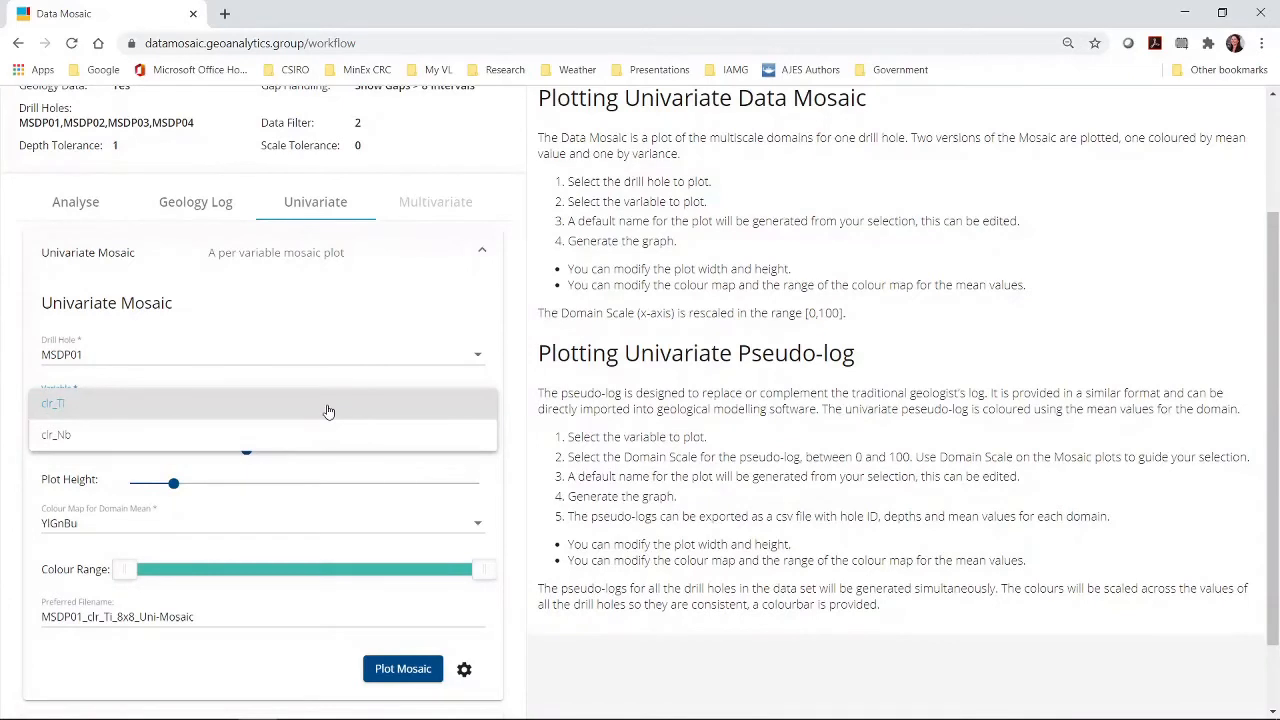
pyautogui.click(328, 406)
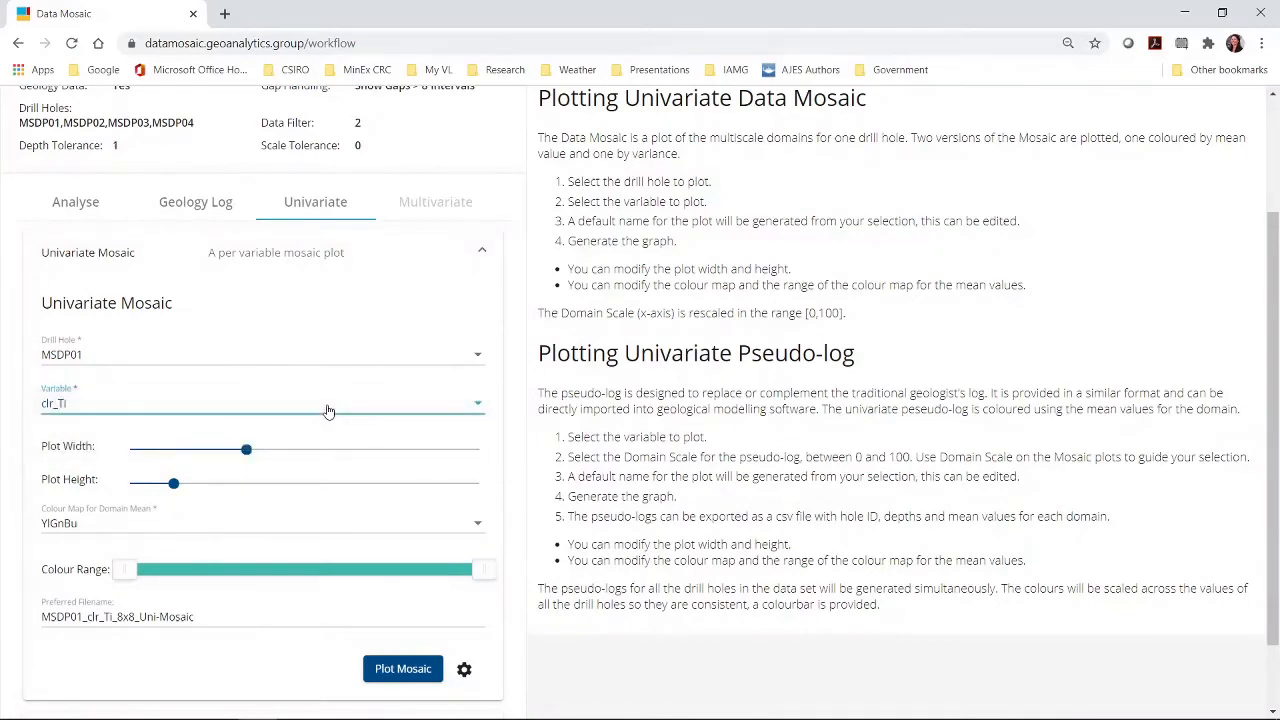
# Step: Keep the mosaic's plot width and height at 8 and set the domain mean colour map to Jet
pyautogui.click(246, 449)
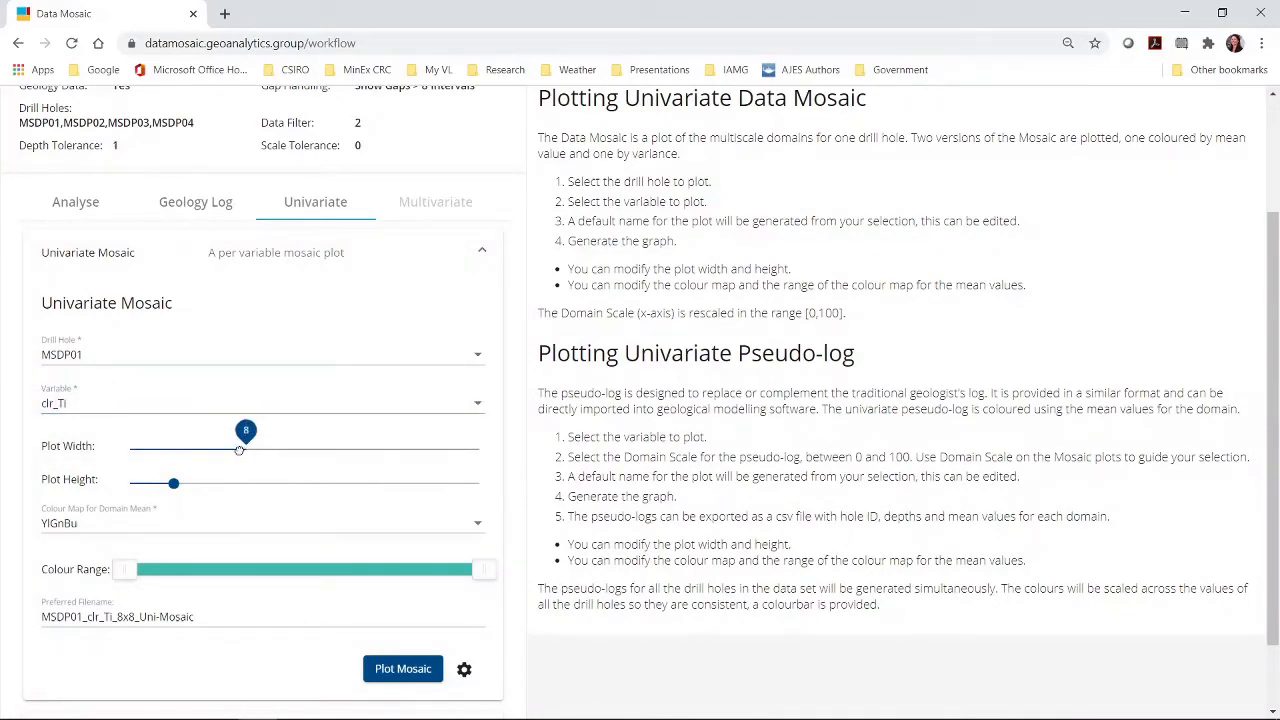
pyautogui.click(172, 481)
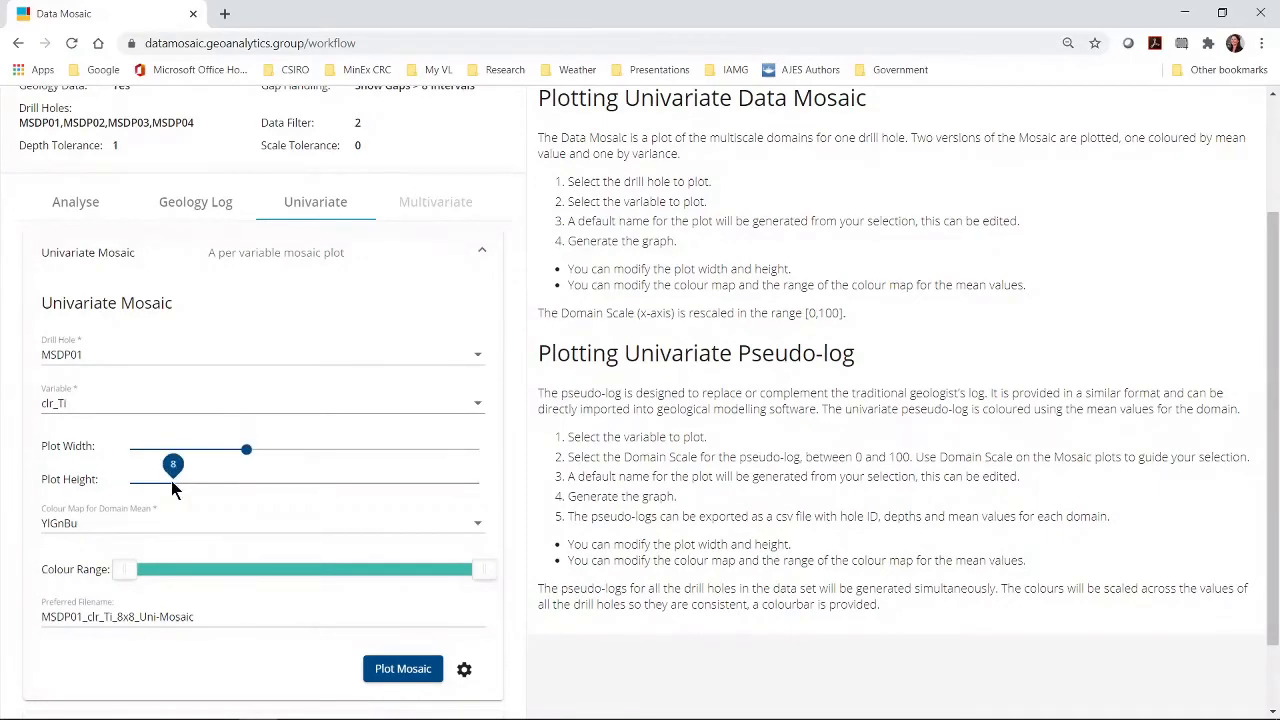
pyautogui.click(243, 523)
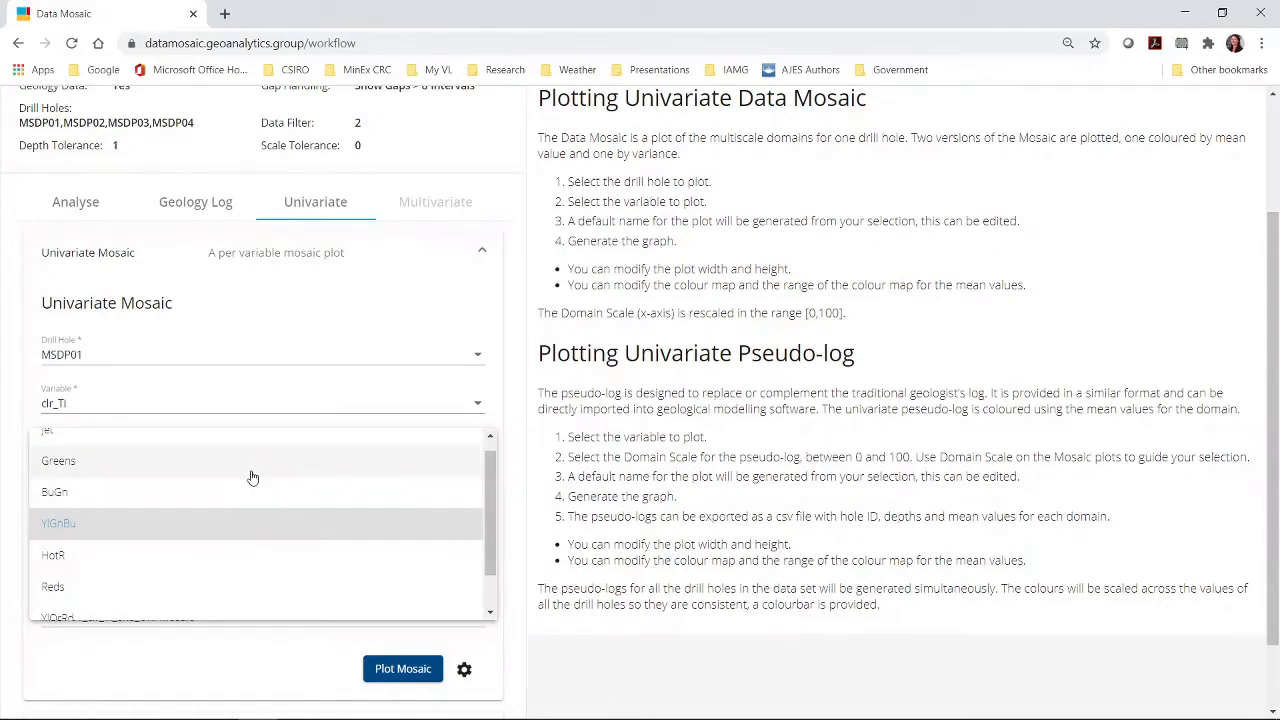
pyautogui.click(248, 443)
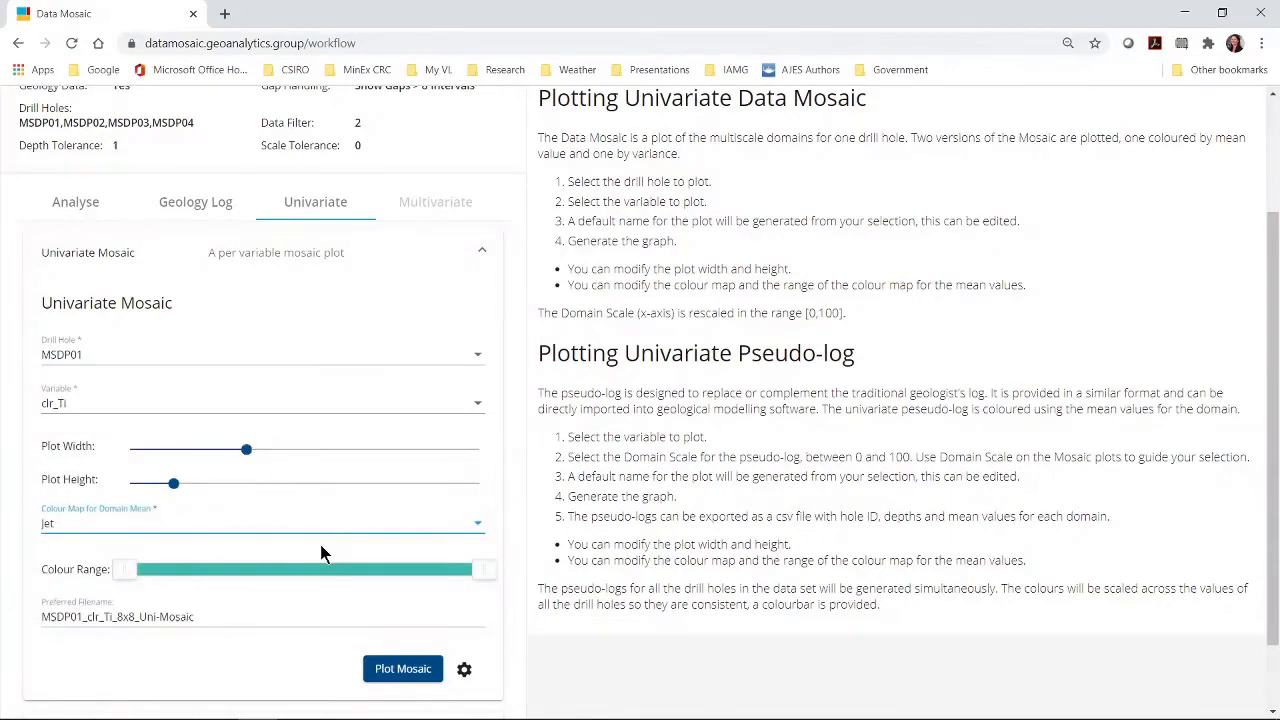
# Step: Plot the mosaic with the filename MSDP01_clr_Ti_8x8_Uni-Mosaic and examine its domain mean and domain variance panels
pyautogui.click(222, 615)
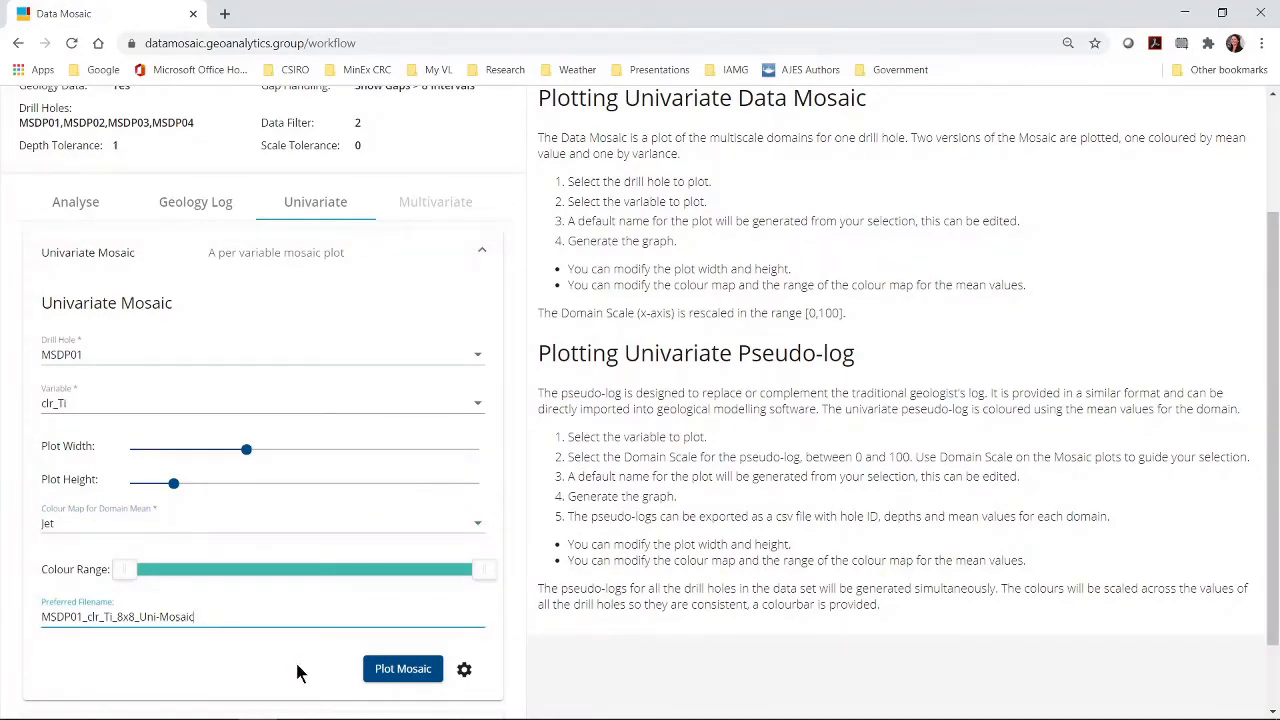
pyautogui.click(405, 677)
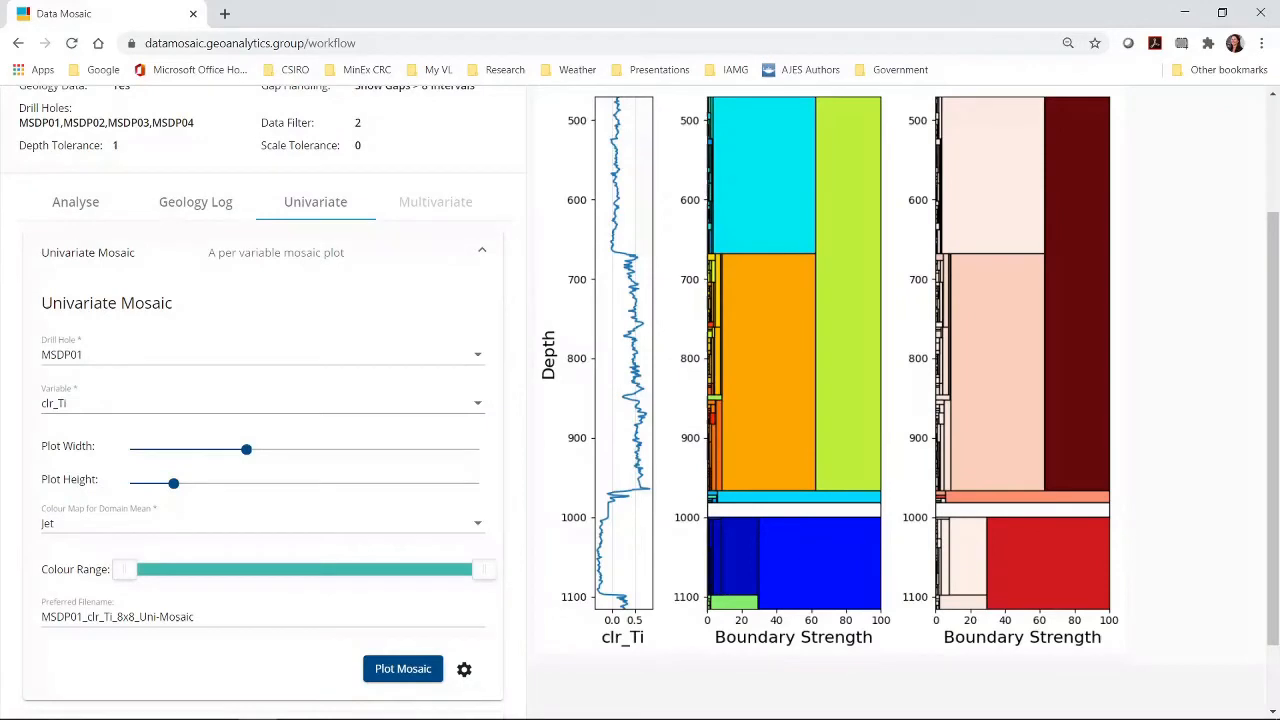
pyautogui.scroll(1, 988, 363)
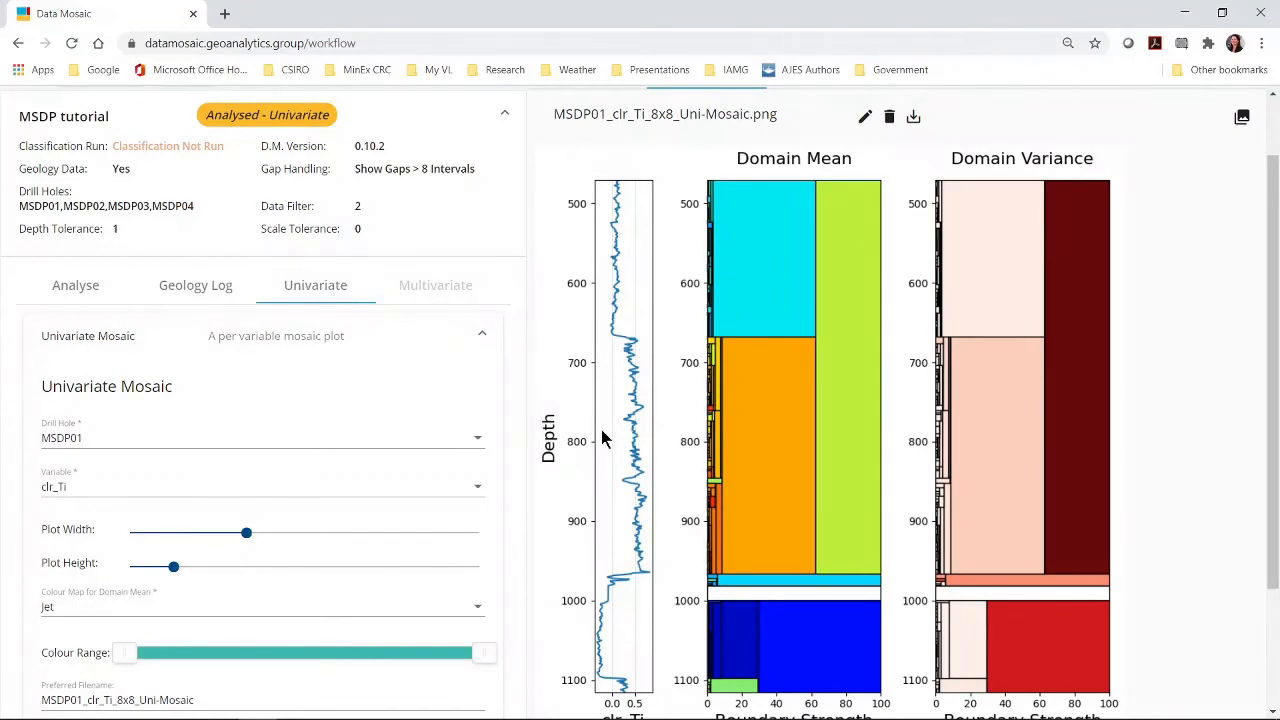
pyautogui.scroll(-1, 601, 437)
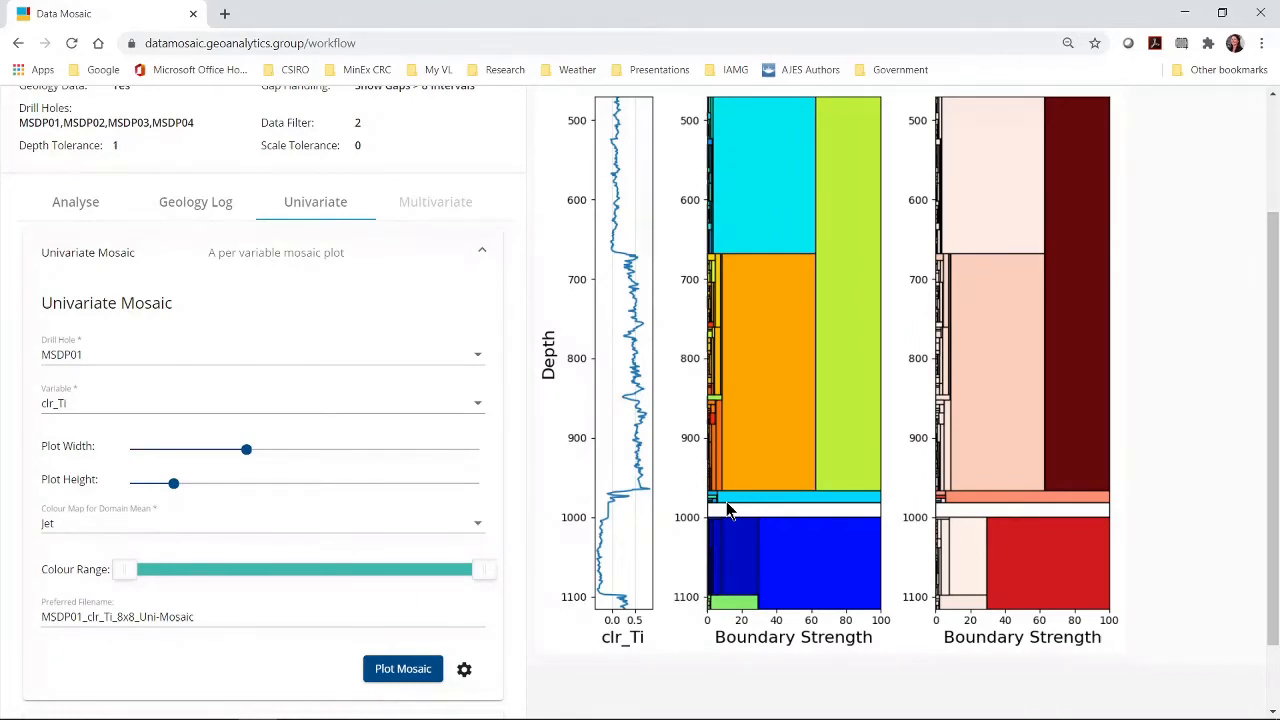
pyautogui.scroll(1, 460, 440)
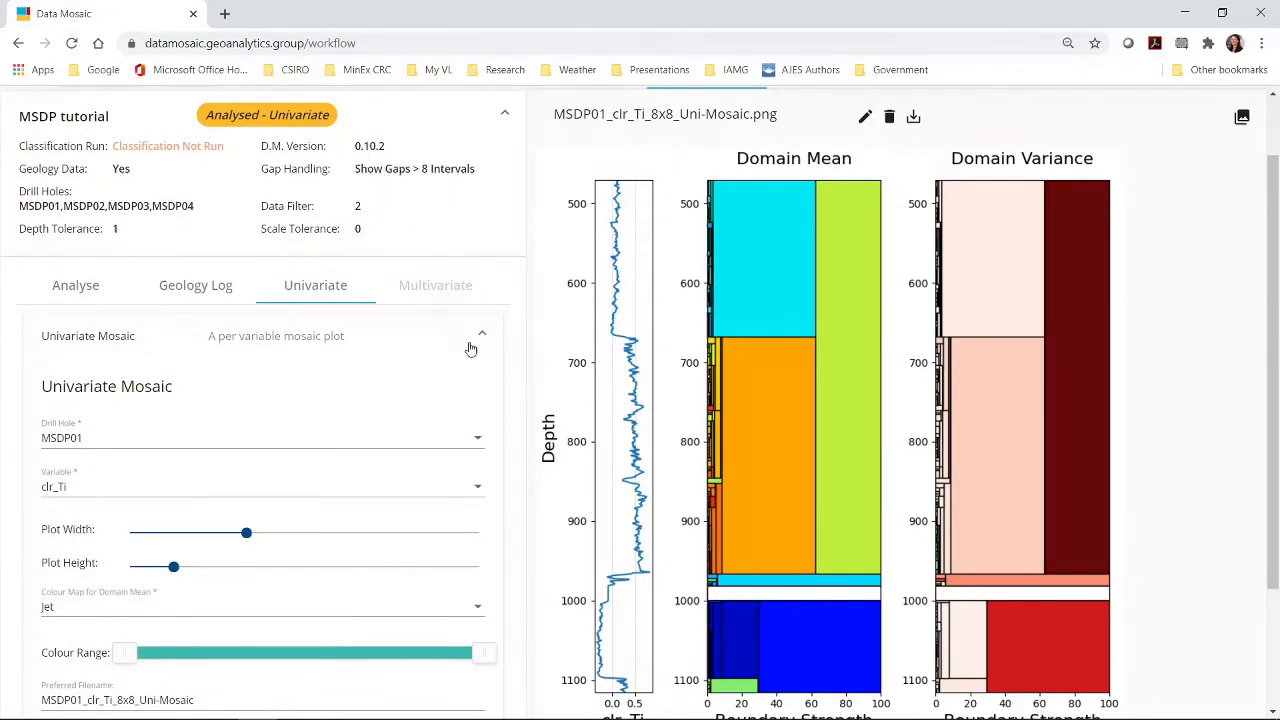
pyautogui.scroll(-1, 690, 407)
pyautogui.scroll(1, 690, 407)
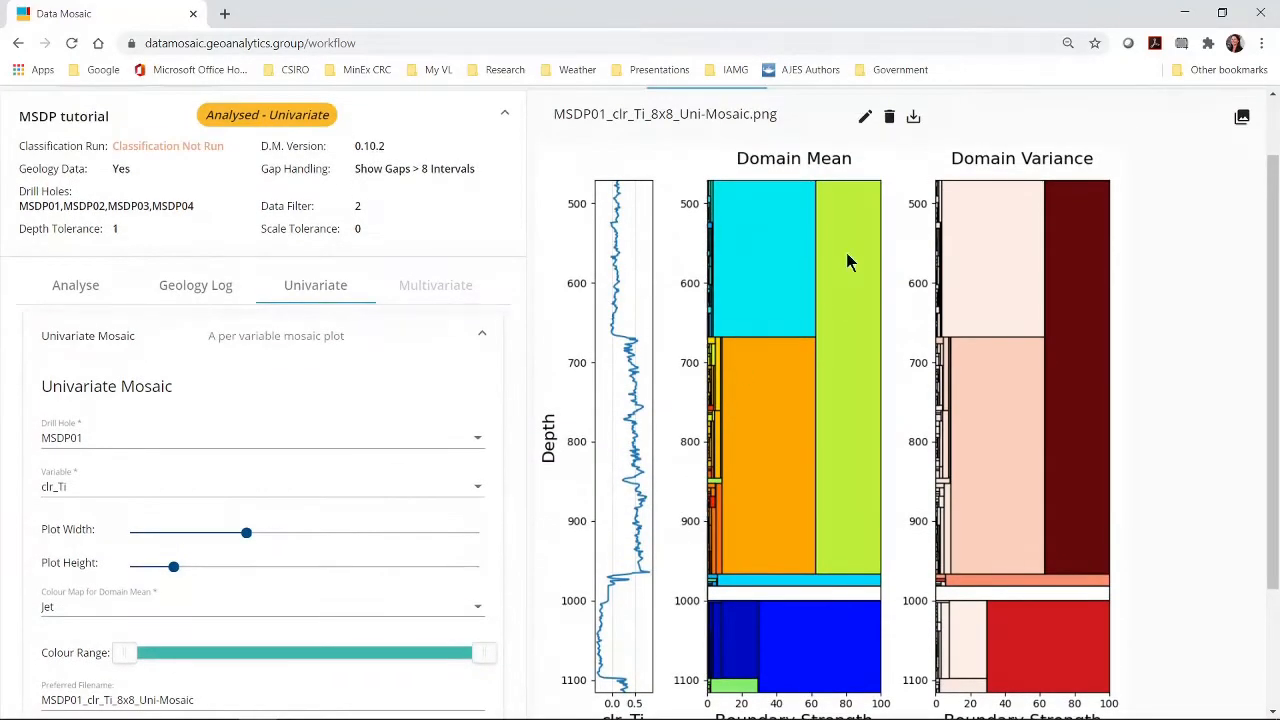
# Step: Download the MSDP01 clr_Ti mosaic as a PNG image and also as an SVG file
pyautogui.click(914, 119)
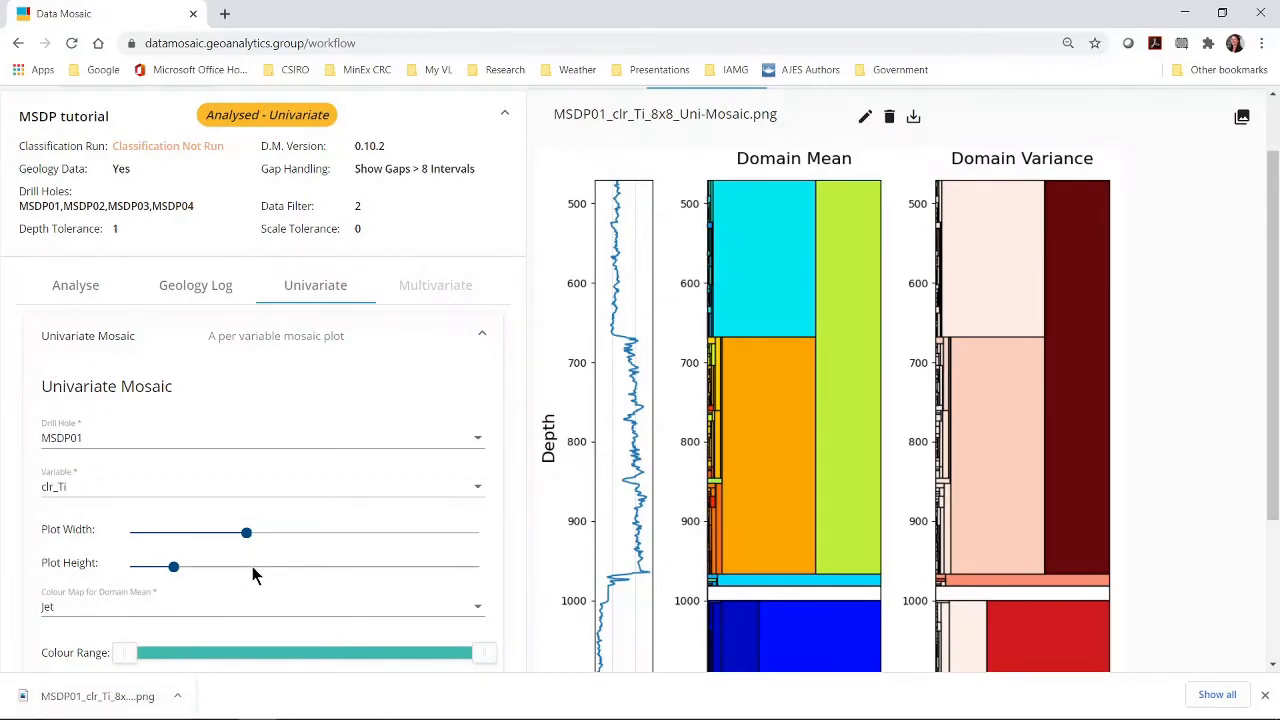
pyautogui.scroll(-2, 252, 572)
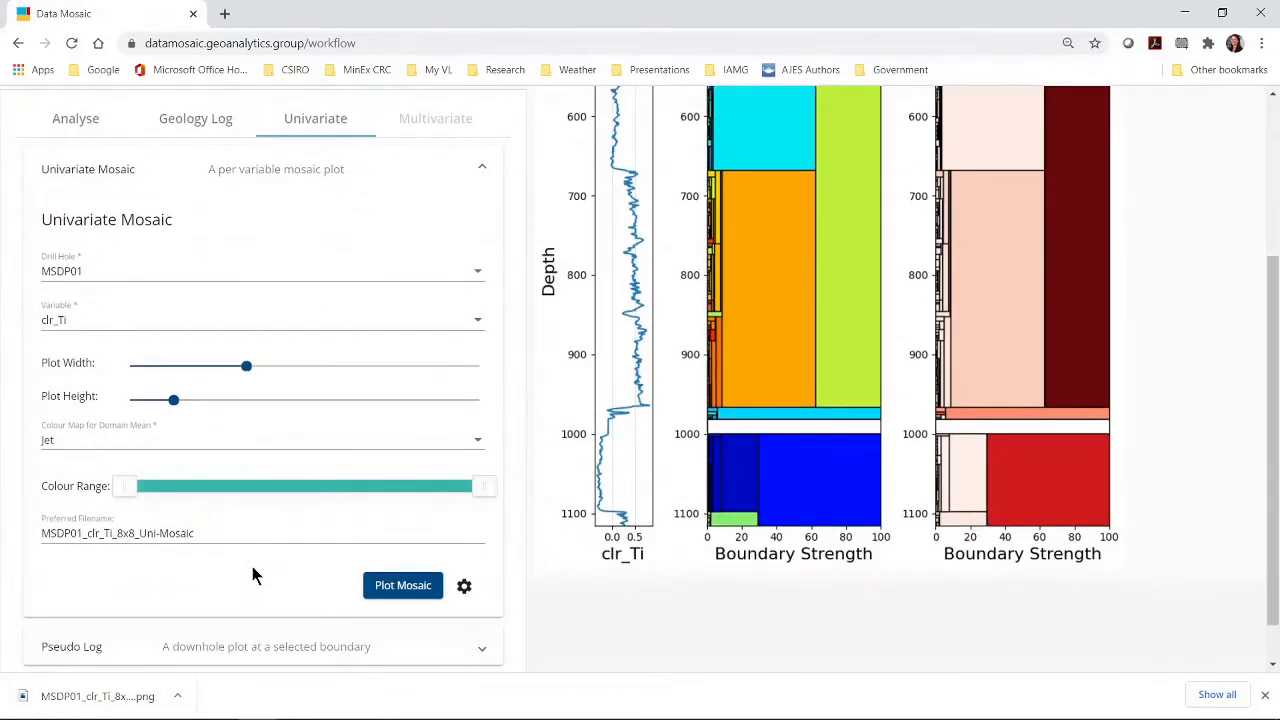
pyautogui.click(466, 589)
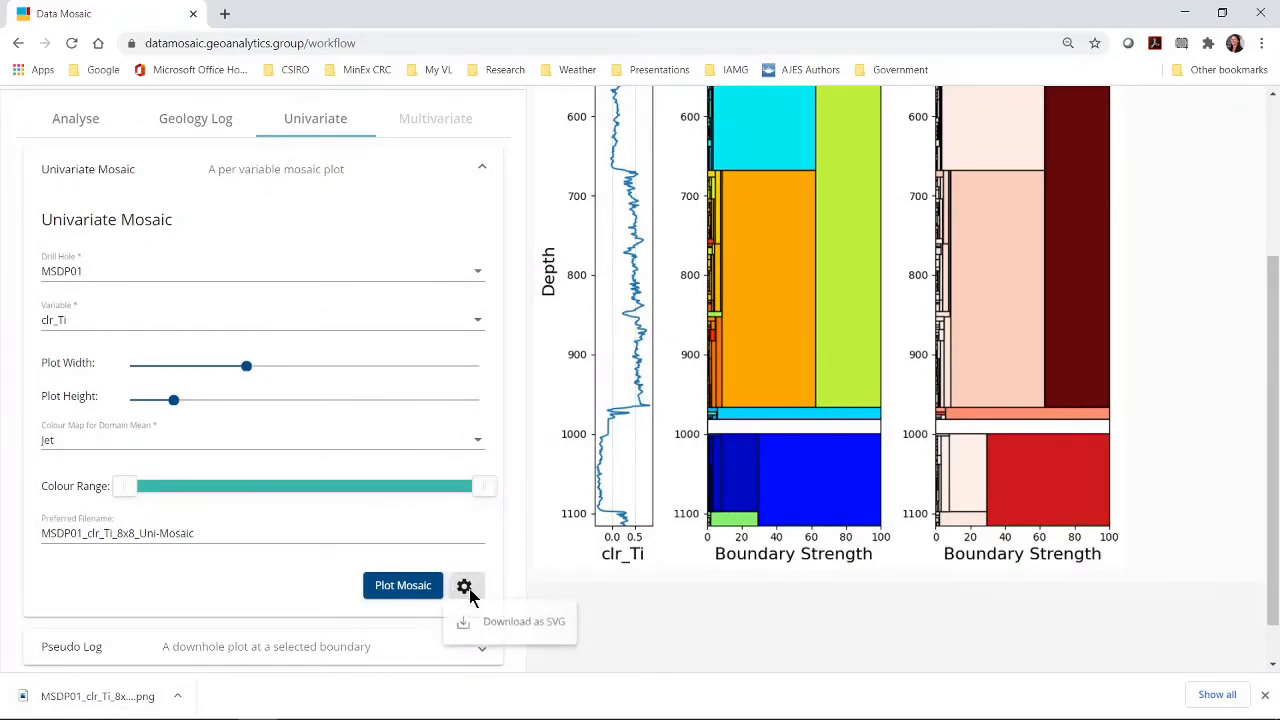
pyautogui.click(504, 633)
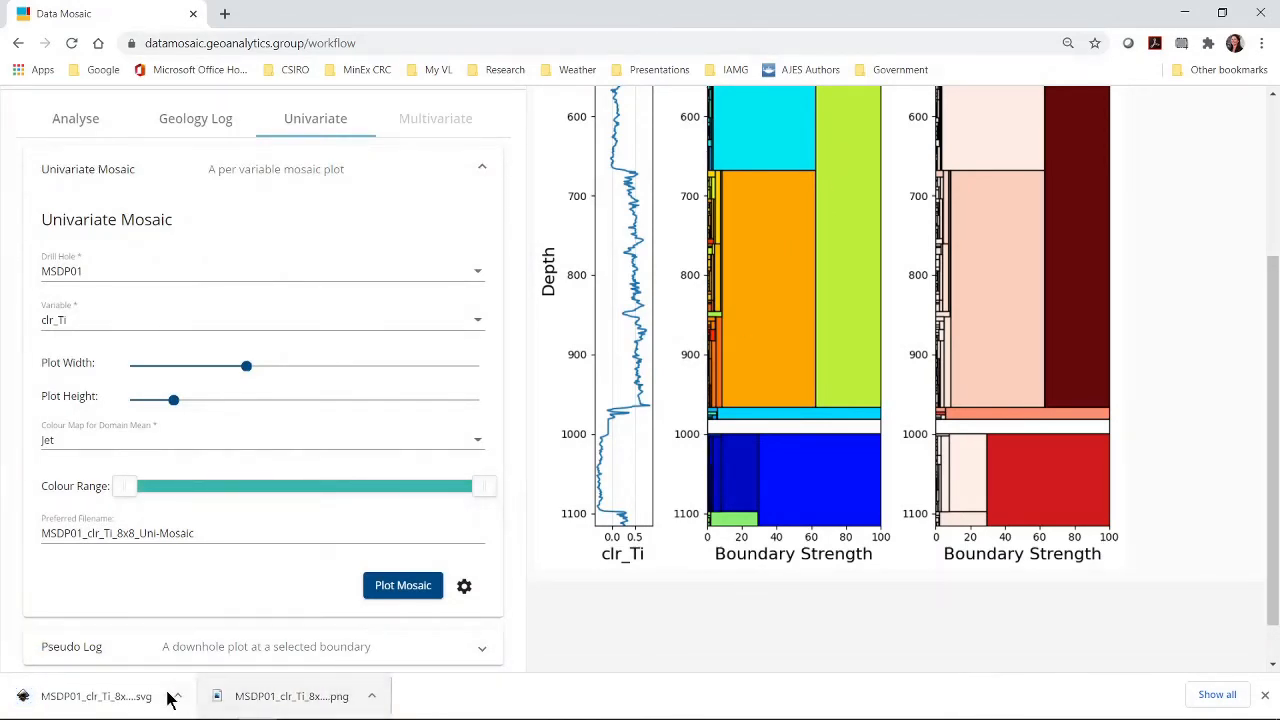
# Step: View the downloaded MSDP01 mosaic SVG in a separate browser tab, then close it
pyautogui.moveTo(148, 695); pyautogui.dragTo(429, 406)
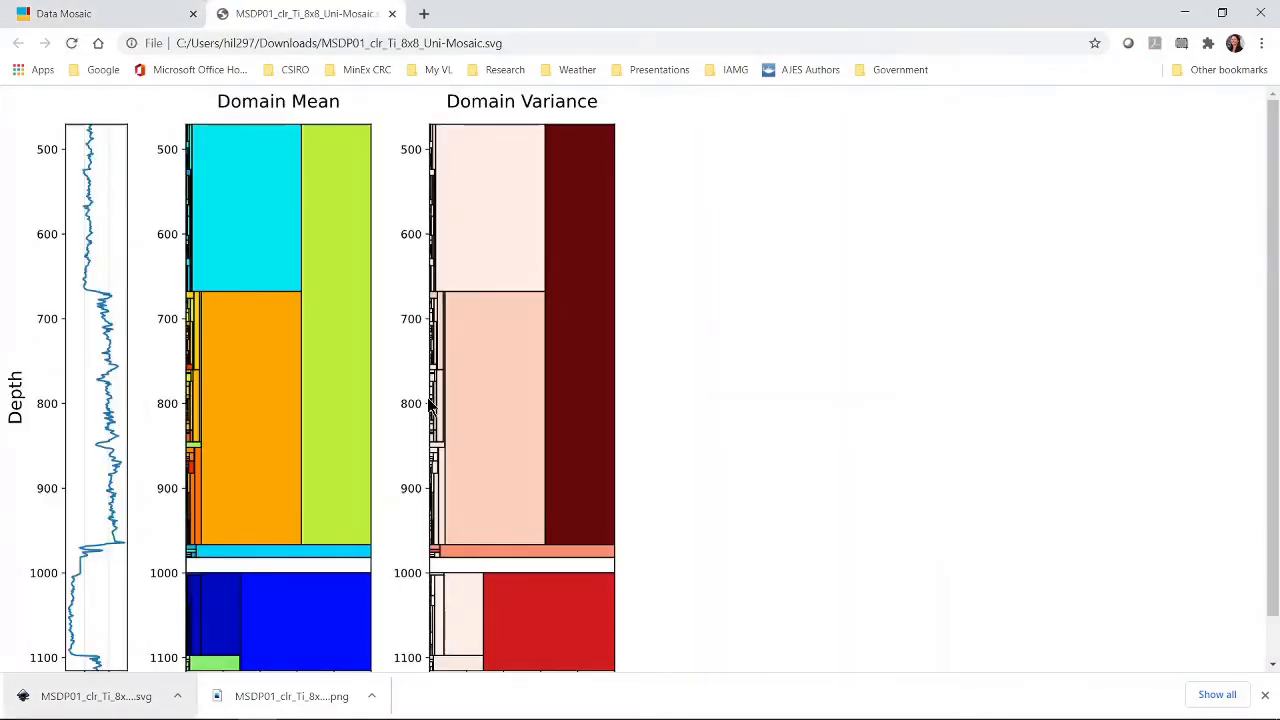
pyautogui.scroll(-1, 430, 405)
pyautogui.scroll(1, 432, 405)
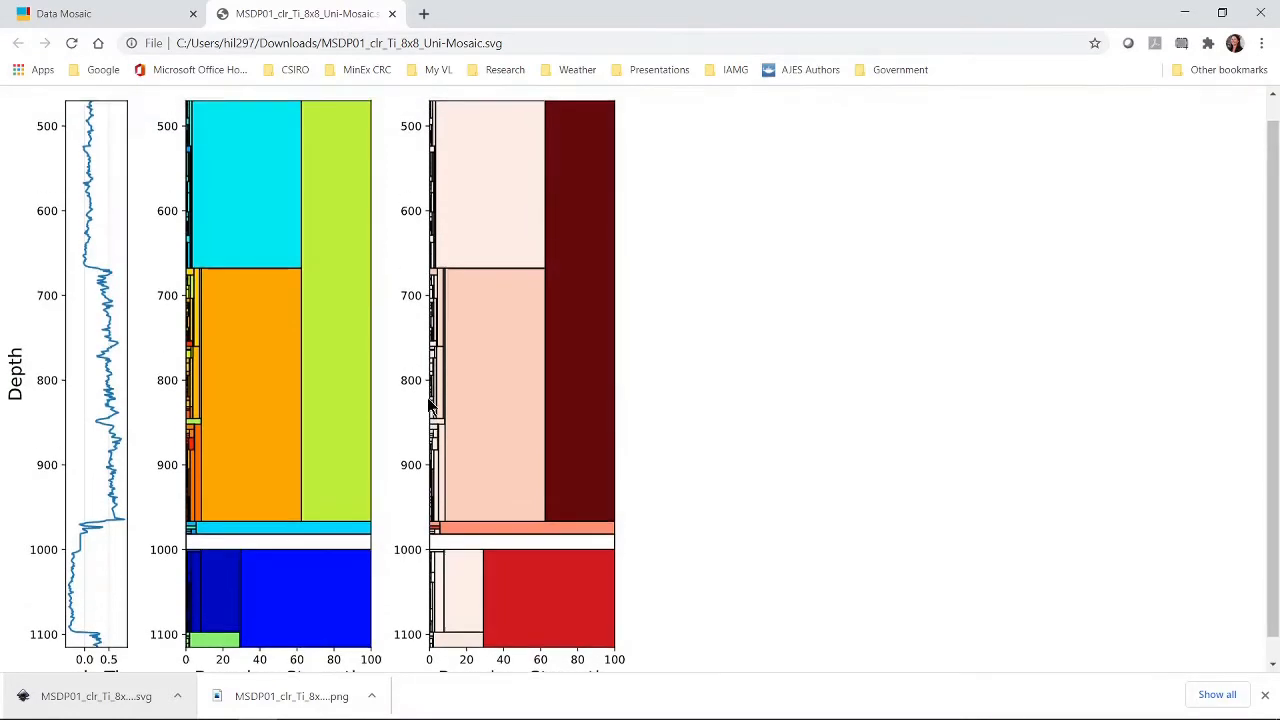
pyautogui.click(392, 15)
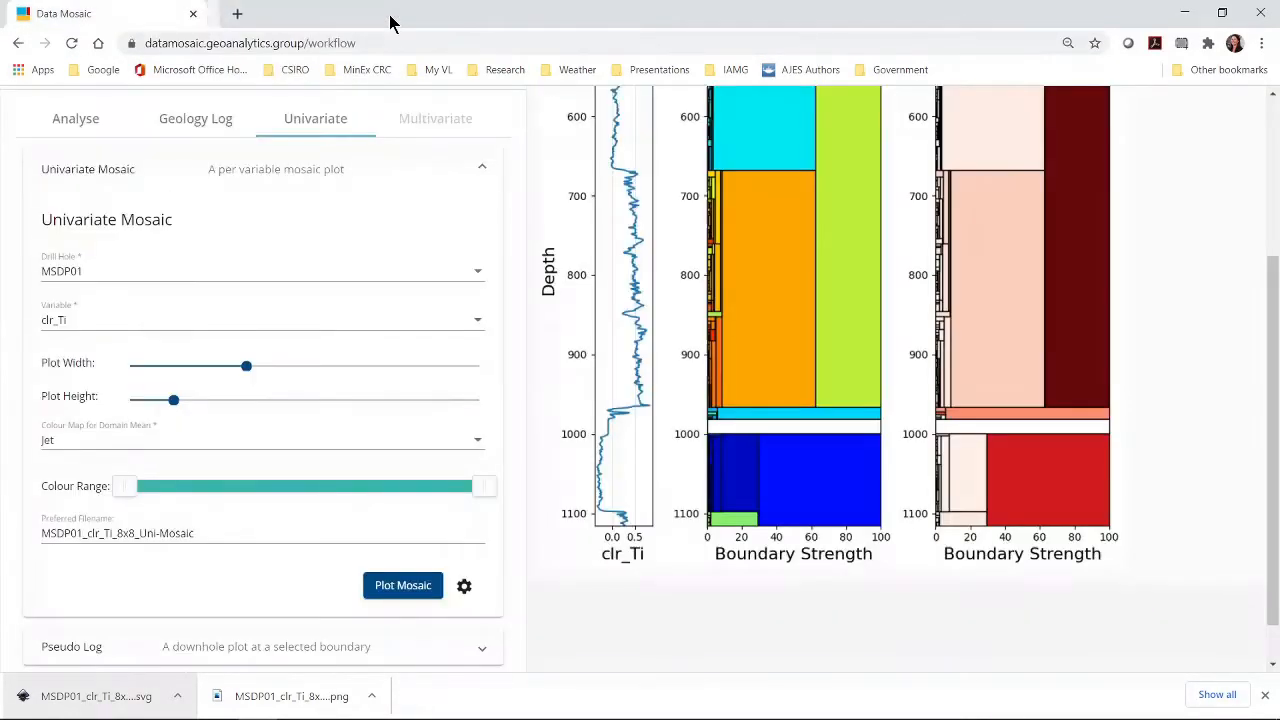
# Step: Switch the drill hole to MSDP03 and plot its clr_Ti univariate mosaic
pyautogui.click(308, 280)
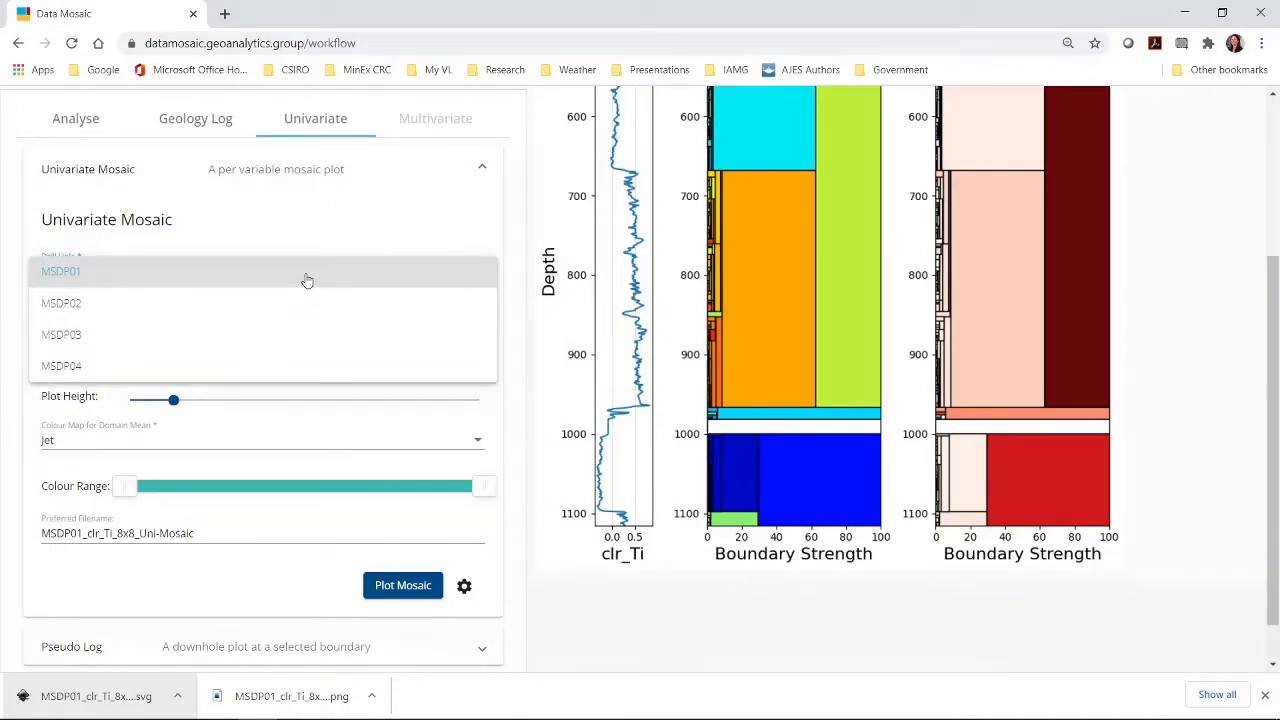
pyautogui.click(285, 348)
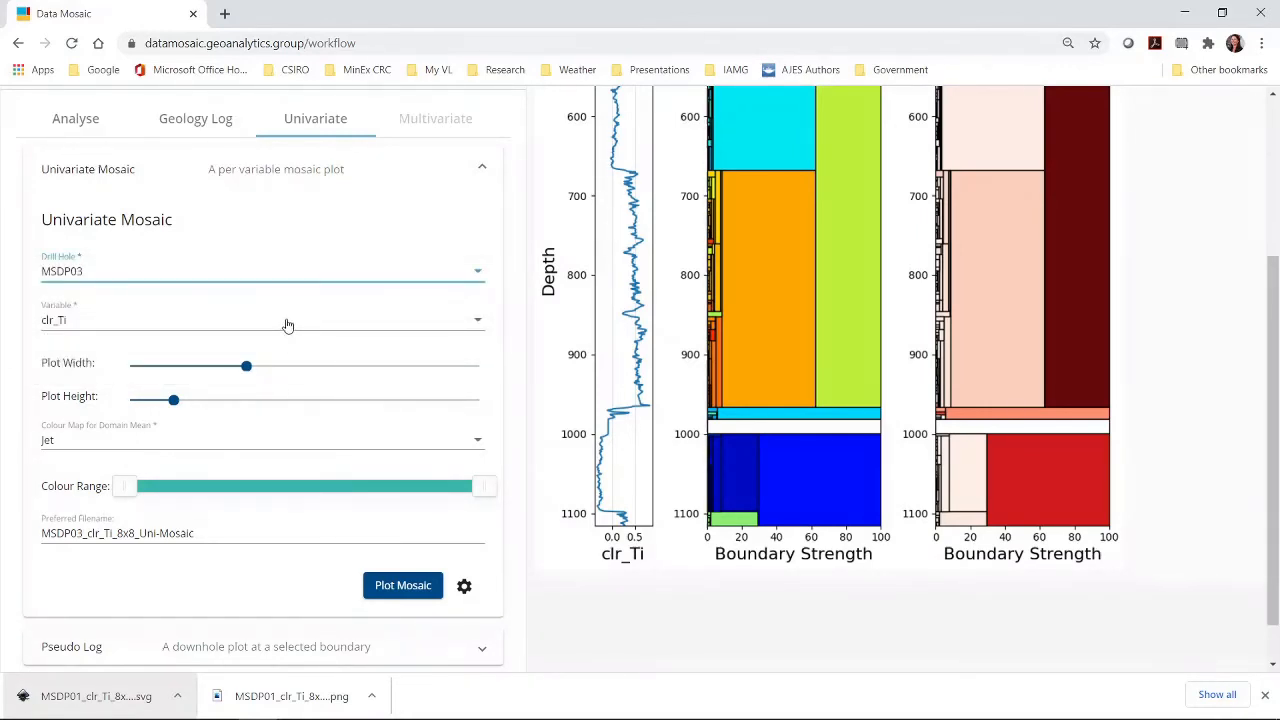
pyautogui.click(397, 589)
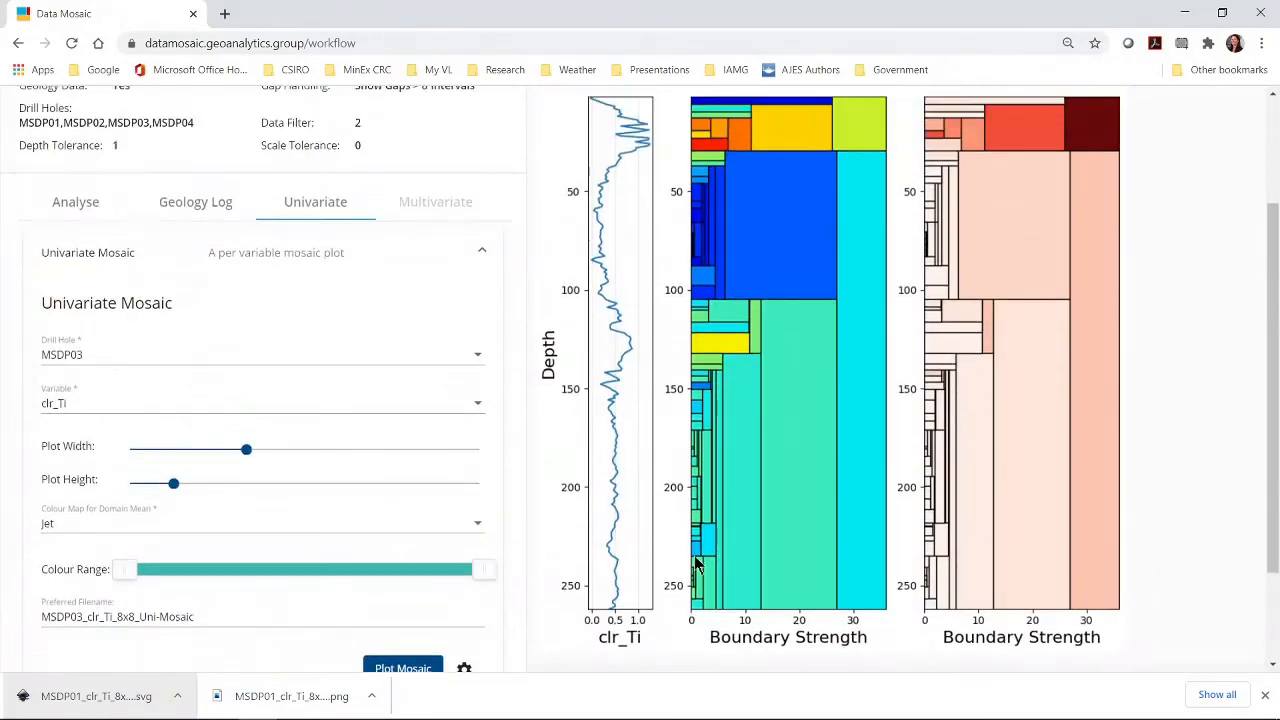
# Step: Examine the MSDP03 mosaic against the Geology-Log.png image in the Photos window, then move that window out of the way
pyautogui.scroll(1, 695, 563)
pyautogui.scroll(1, 695, 563)
pyautogui.scroll(-1, 693, 540)
pyautogui.moveTo(336, 0); pyautogui.dragTo(281, 55)
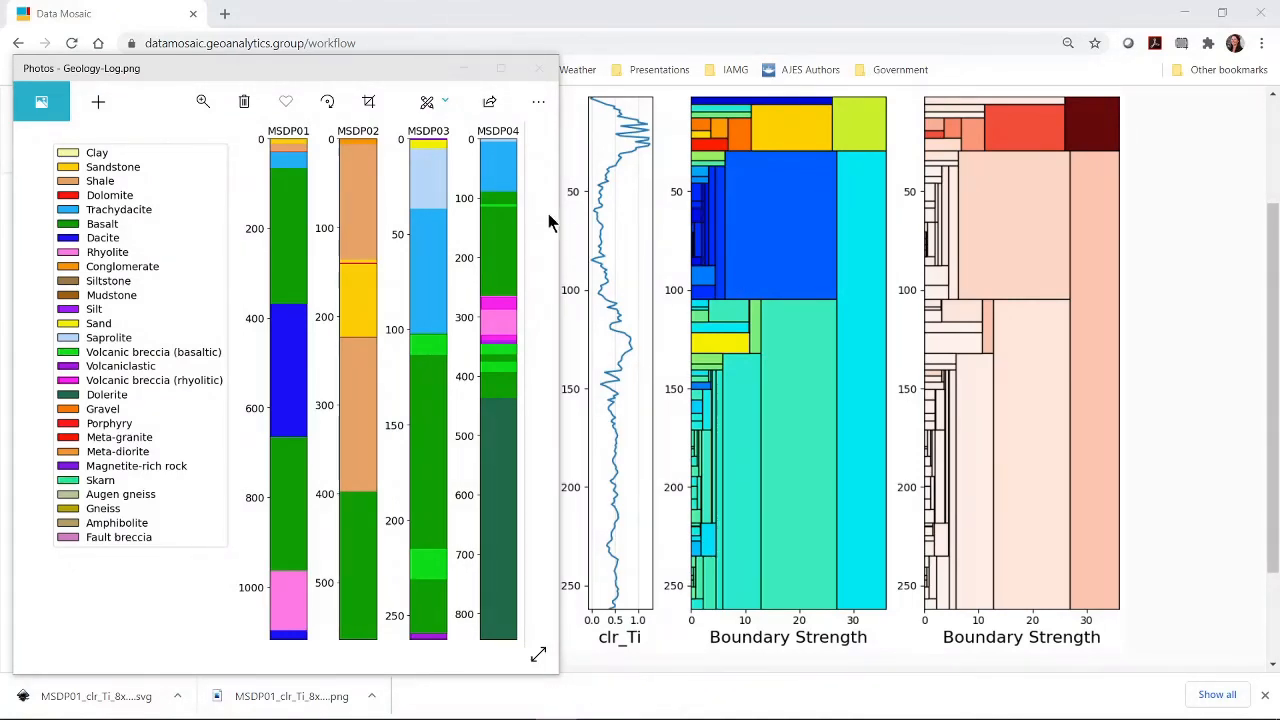
pyautogui.moveTo(409, 66); pyautogui.dragTo(160, 0)
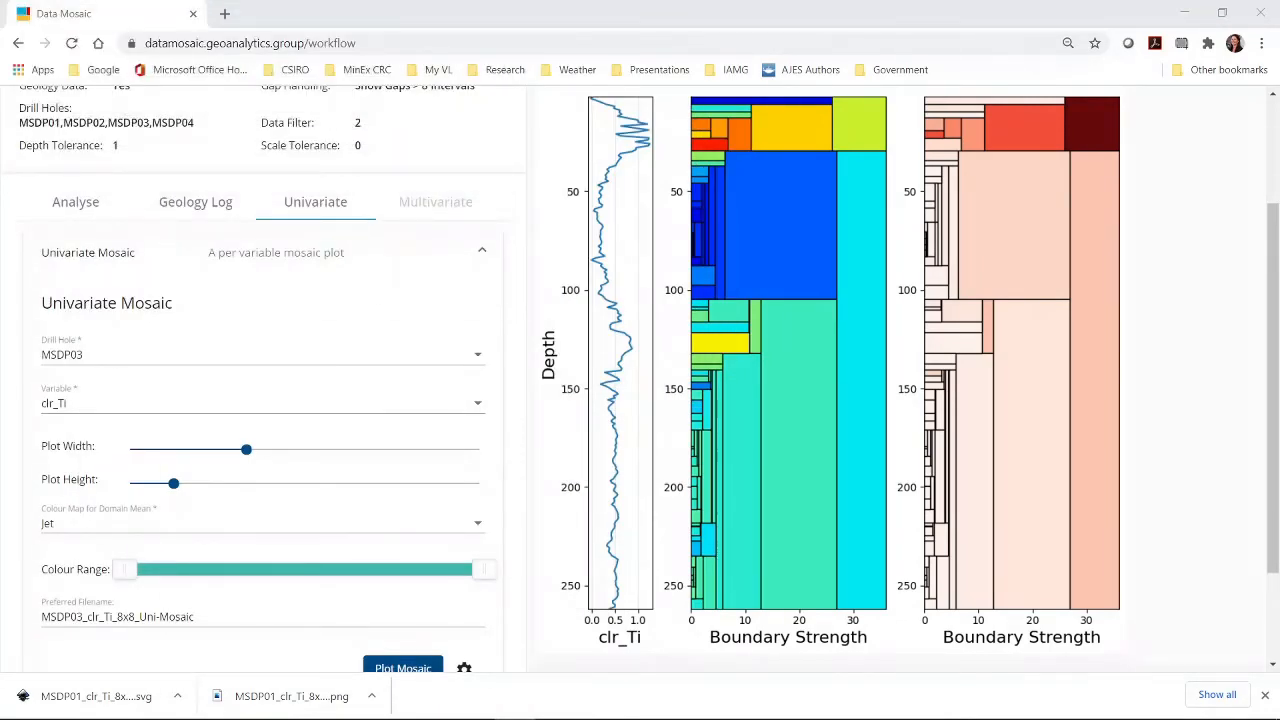
# Step: Switch from the univariate mosaic settings to the Pseudo Log settings and set the domain scale to 10 for clr_Ti
pyautogui.click(483, 254)
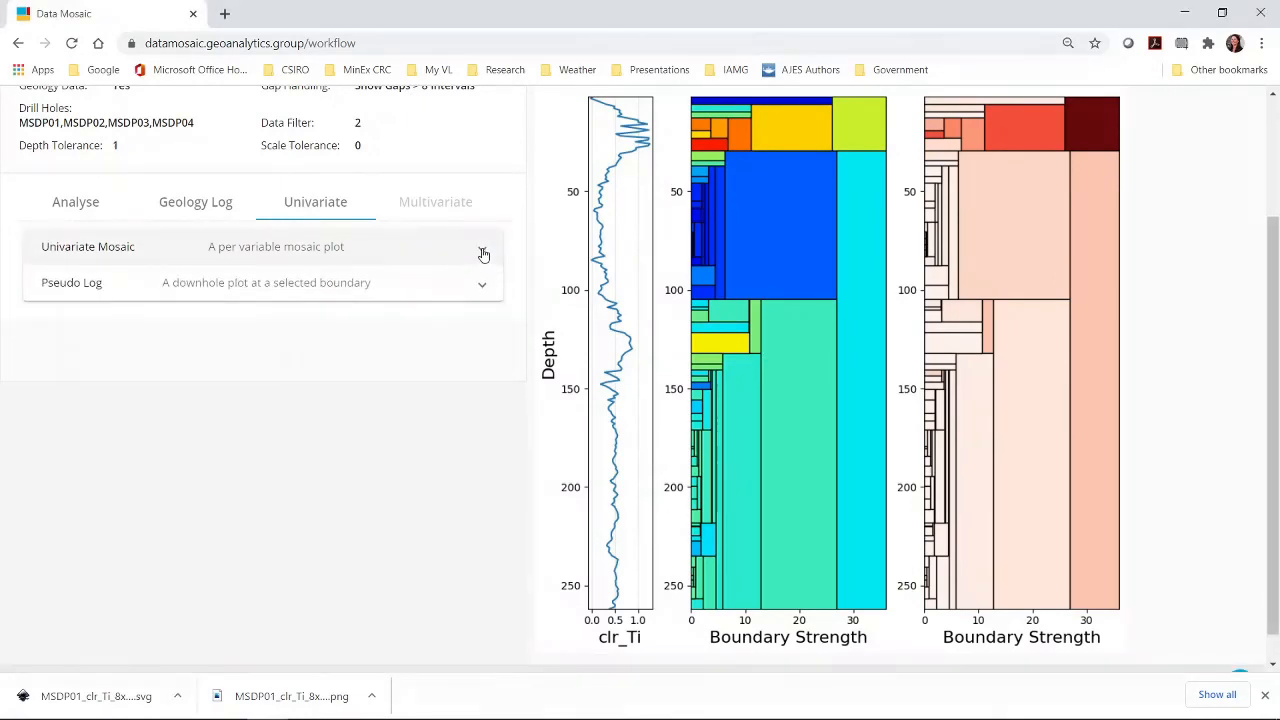
pyautogui.click(483, 289)
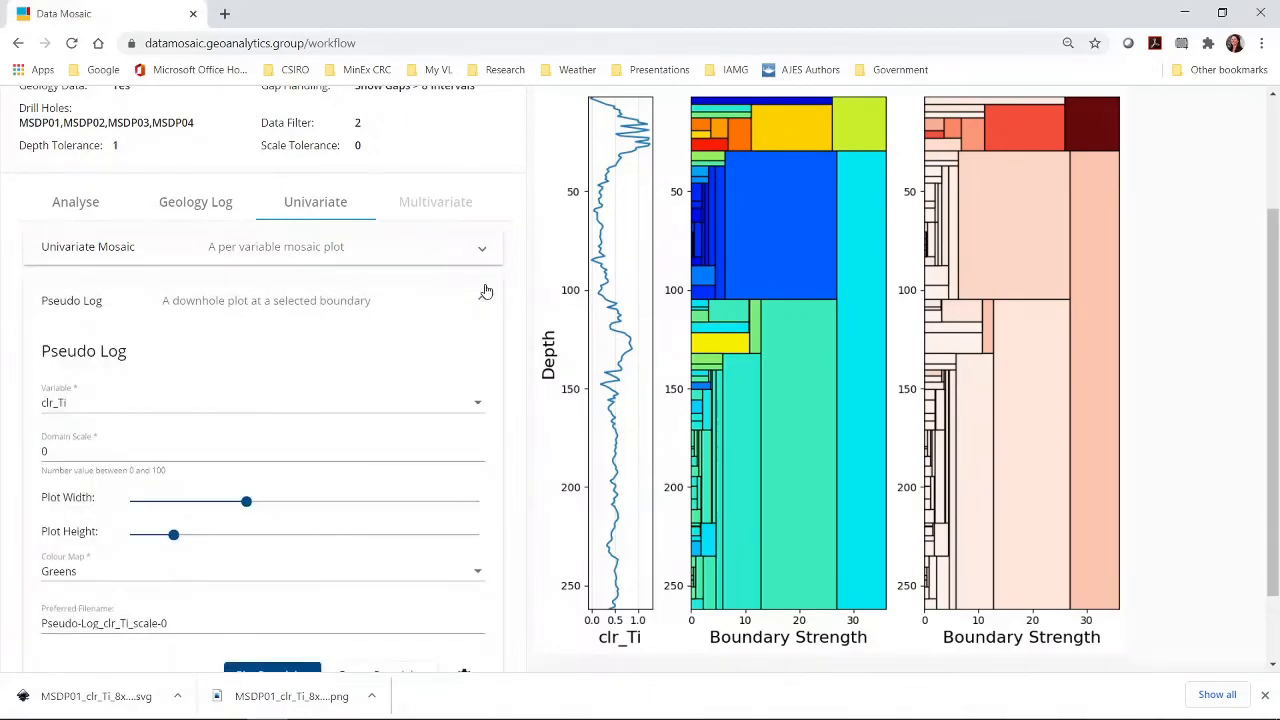
pyautogui.click(309, 408)
pyautogui.click(309, 404)
pyautogui.click(245, 449)
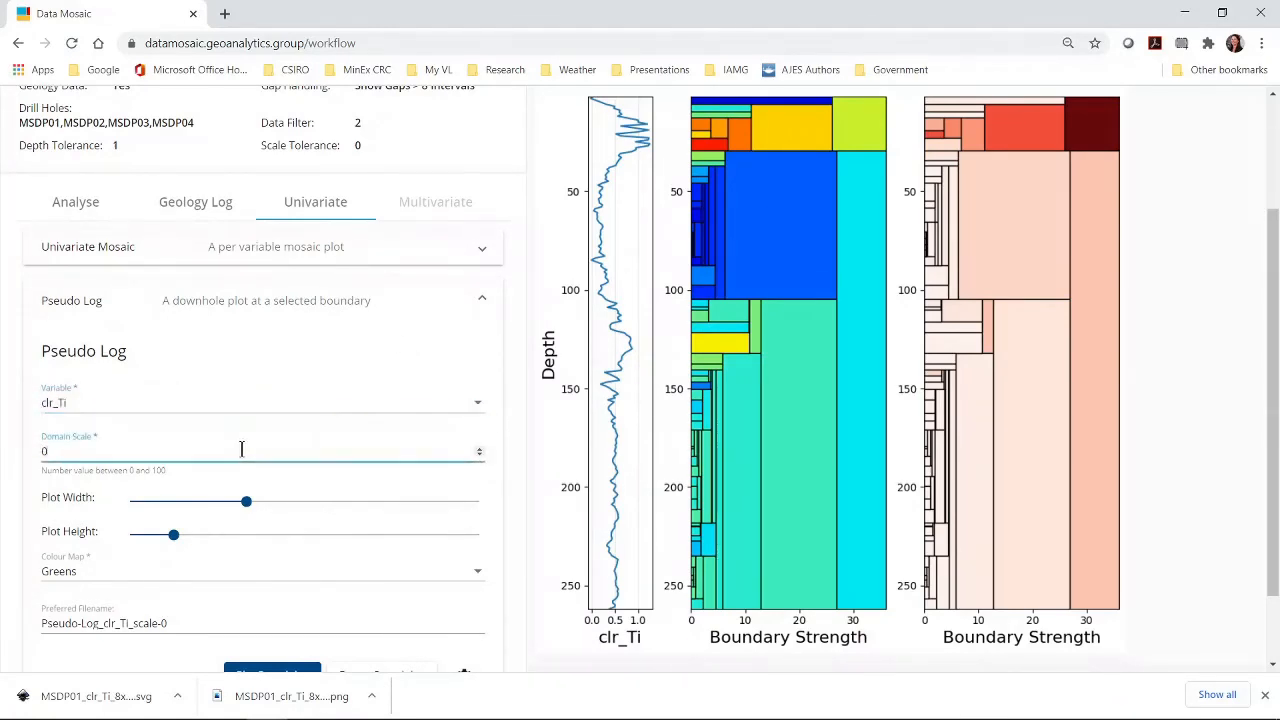
pyautogui.press('BackSpace')
pyautogui.write('10')
# Step: Set the pseudo log's colour map to Jet and plot it with the filename Pseudo-Log_clr_Ti_scale-10
pyautogui.click(246, 501)
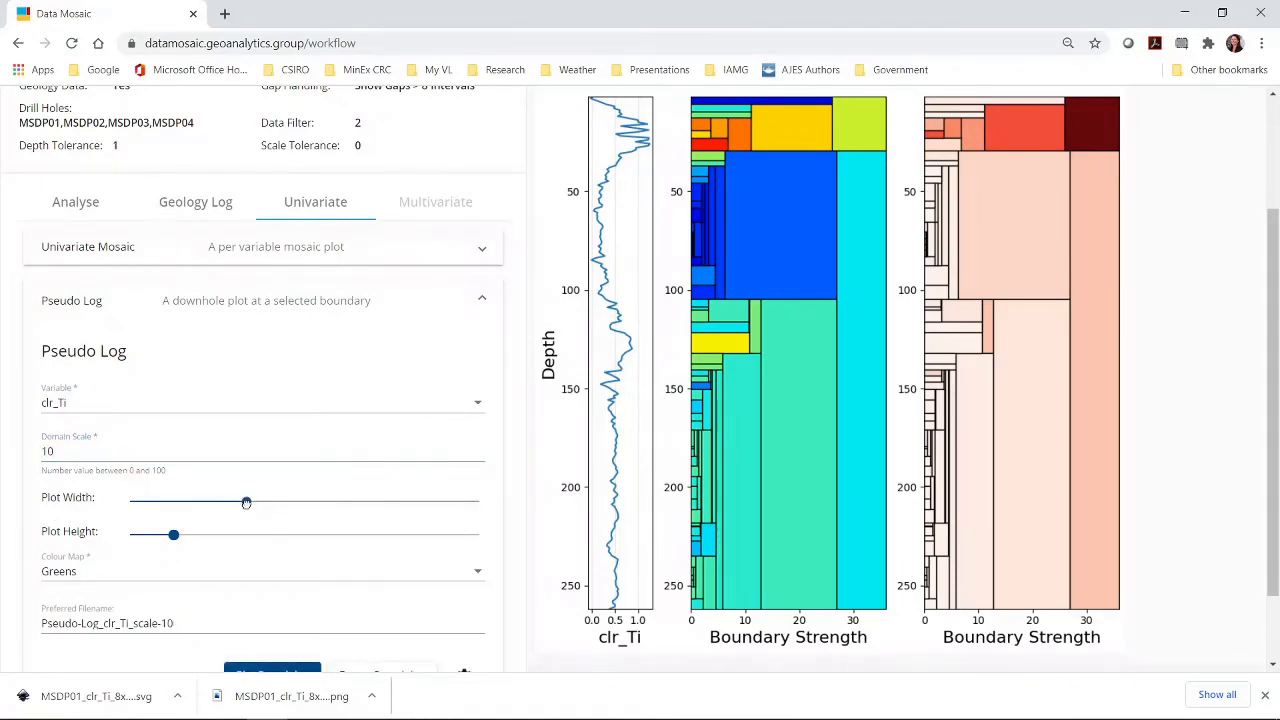
pyautogui.click(173, 534)
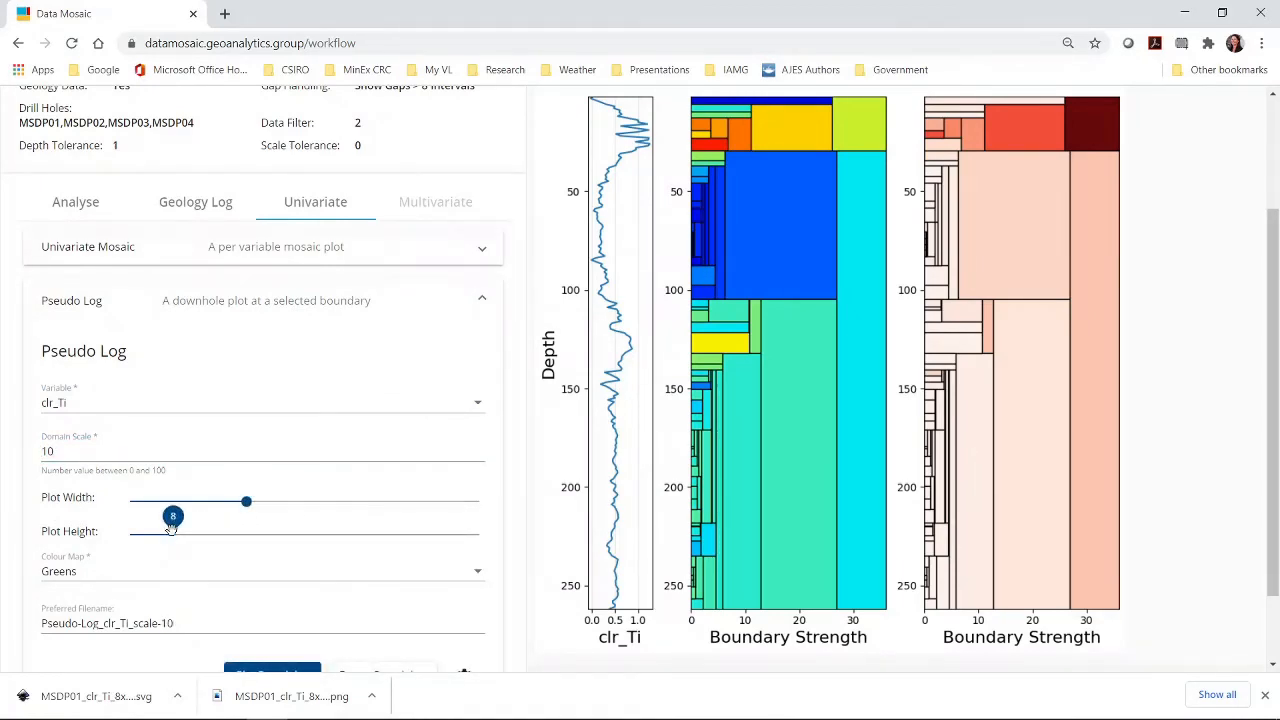
pyautogui.click(196, 585)
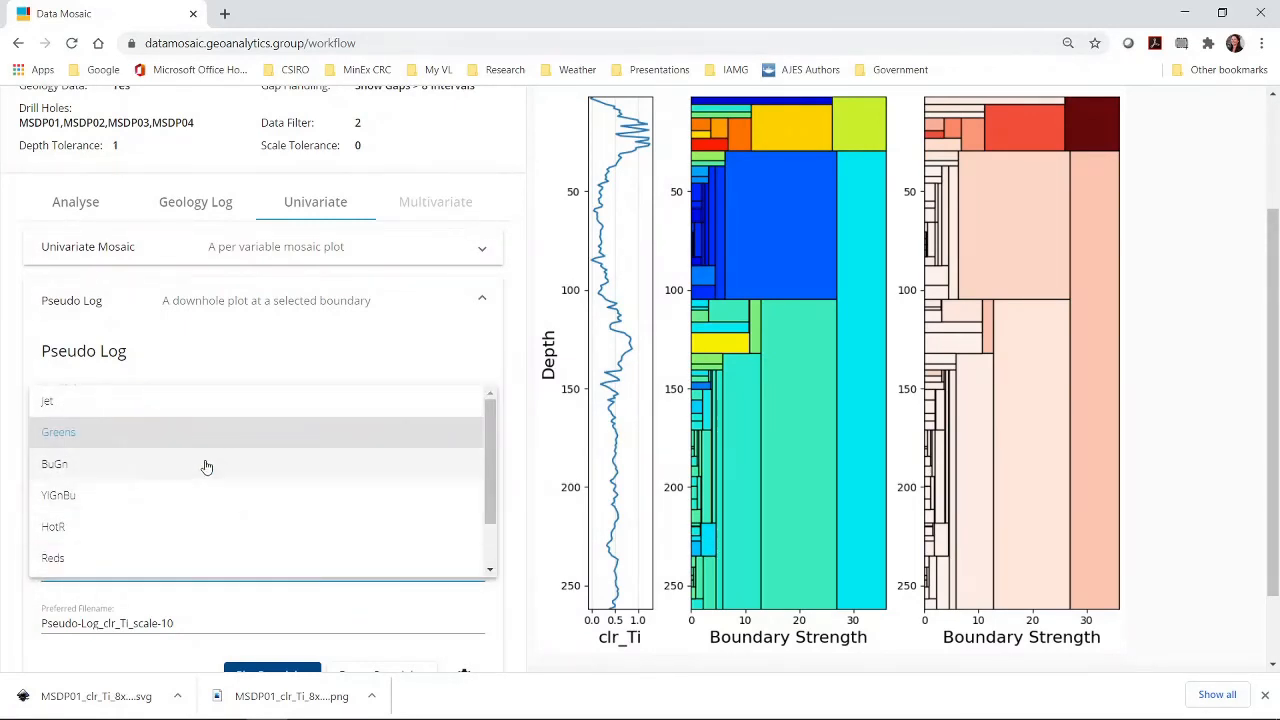
pyautogui.click(203, 410)
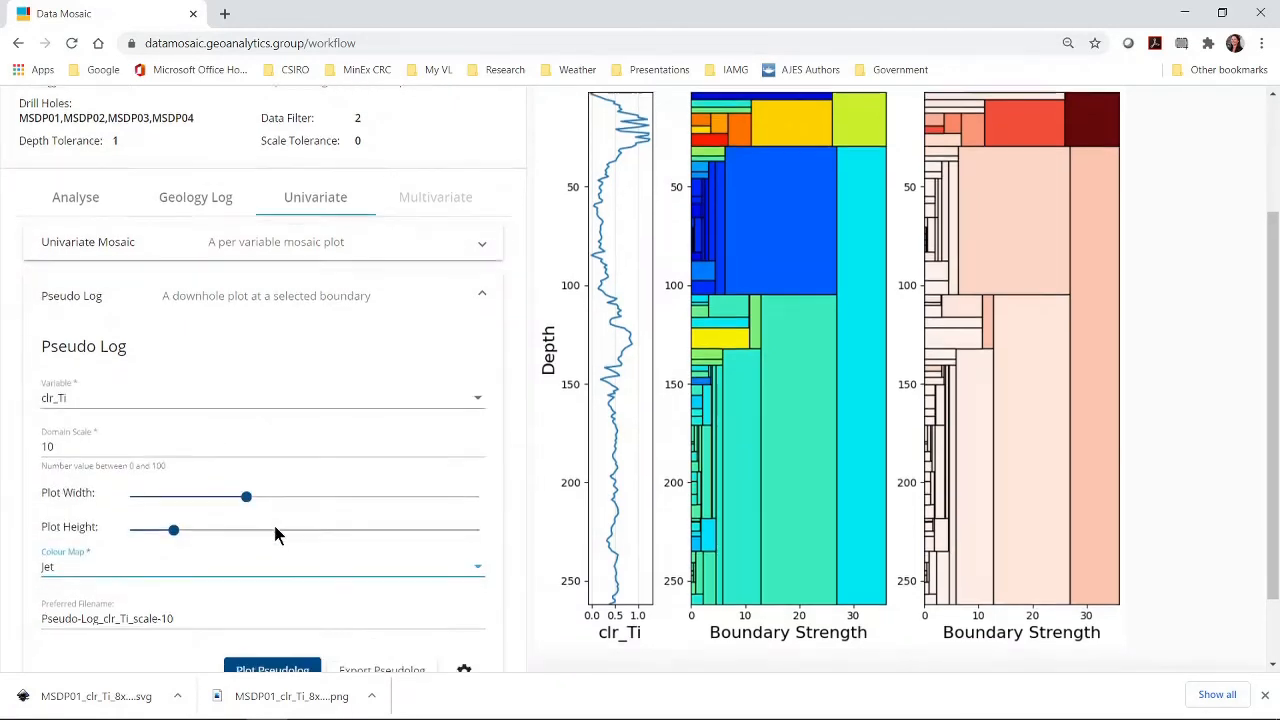
pyautogui.scroll(-1, 273, 521)
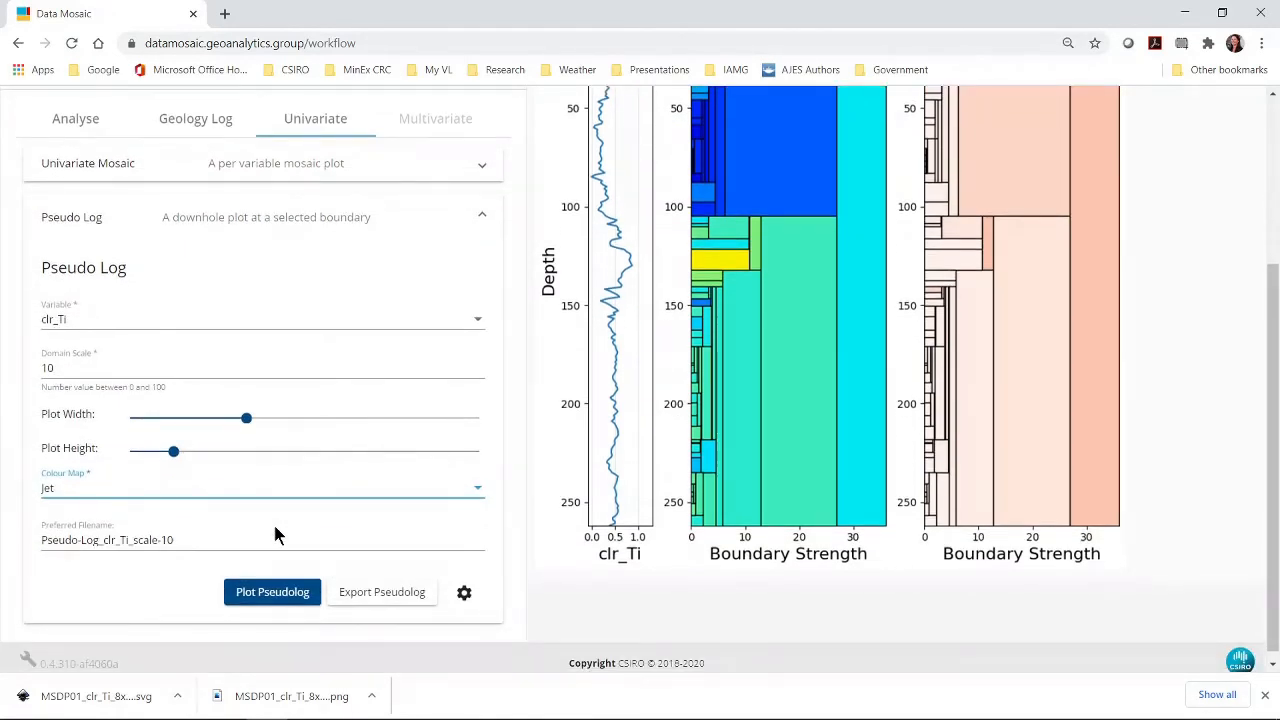
pyautogui.click(272, 592)
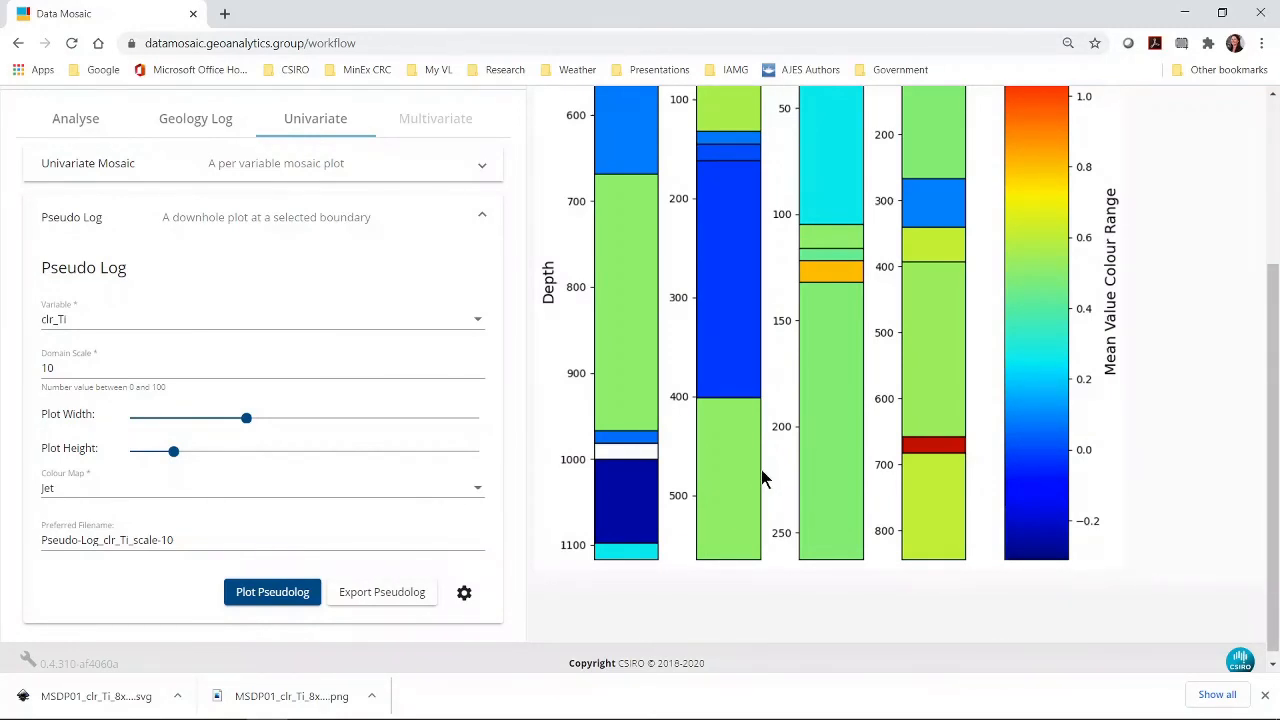
# Step: Examine the plotted clr_Ti pseudo log for all four drill holes and compare it with the Geology-Log.png image in Photos
pyautogui.scroll(2, 762, 478)
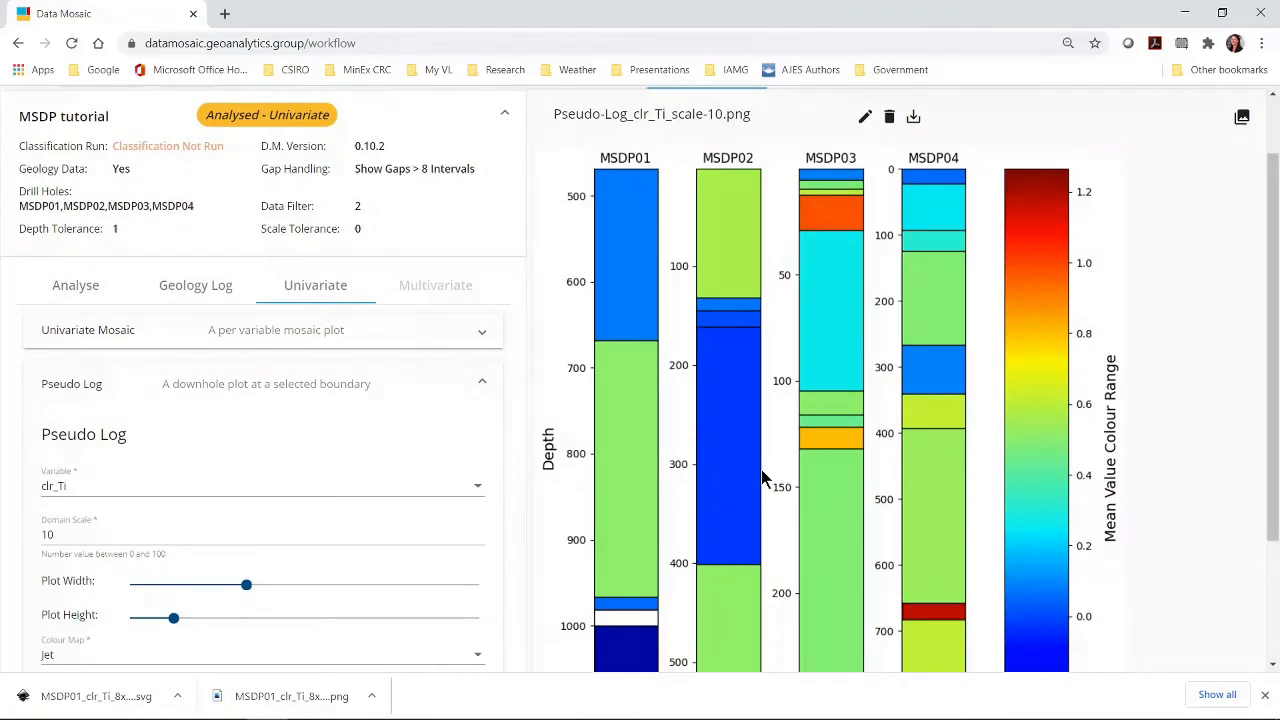
pyautogui.scroll(-1, 761, 479)
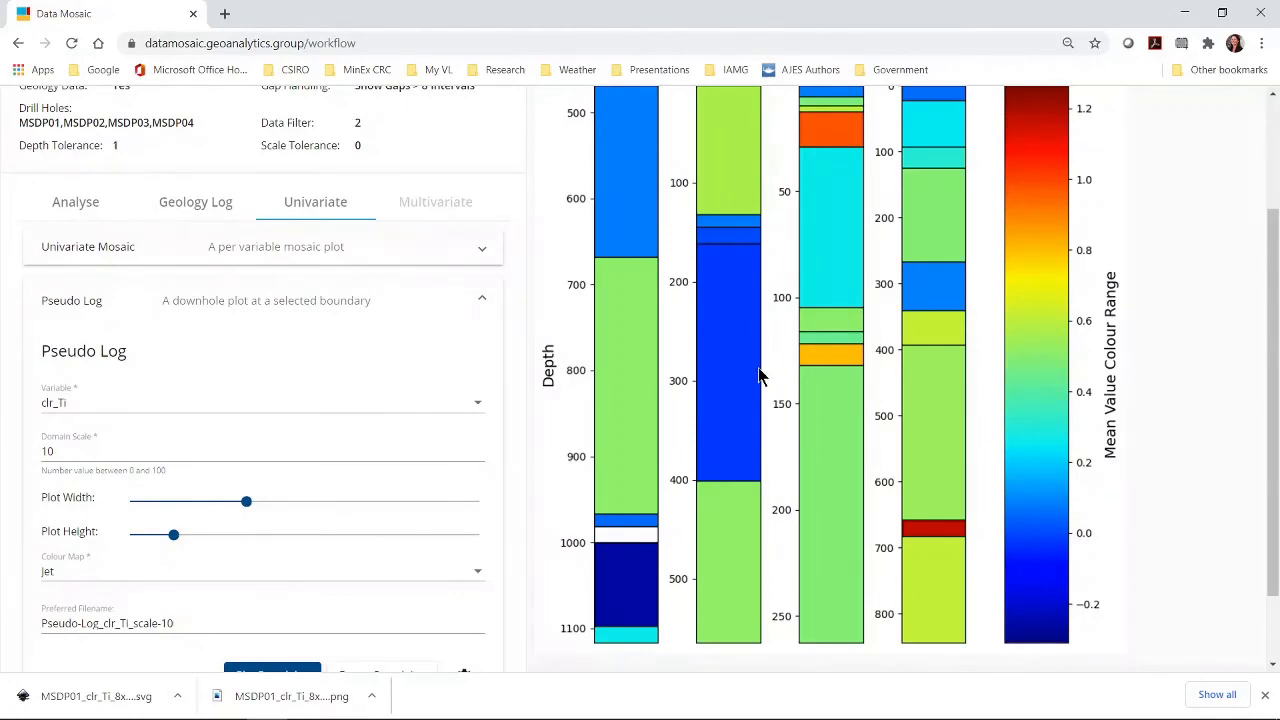
pyautogui.scroll(1, 760, 376)
pyautogui.scroll(-1, 760, 376)
pyautogui.scroll(1, 760, 376)
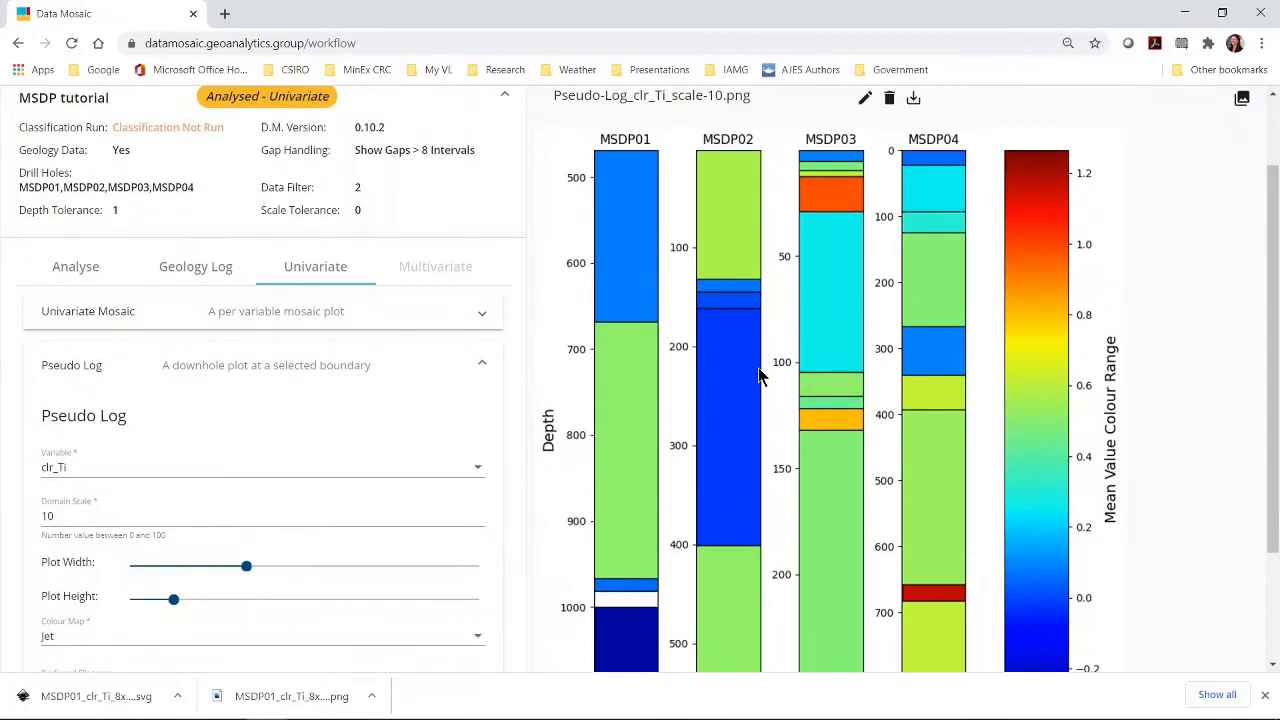
pyautogui.moveTo(440, 0); pyautogui.dragTo(338, 95)
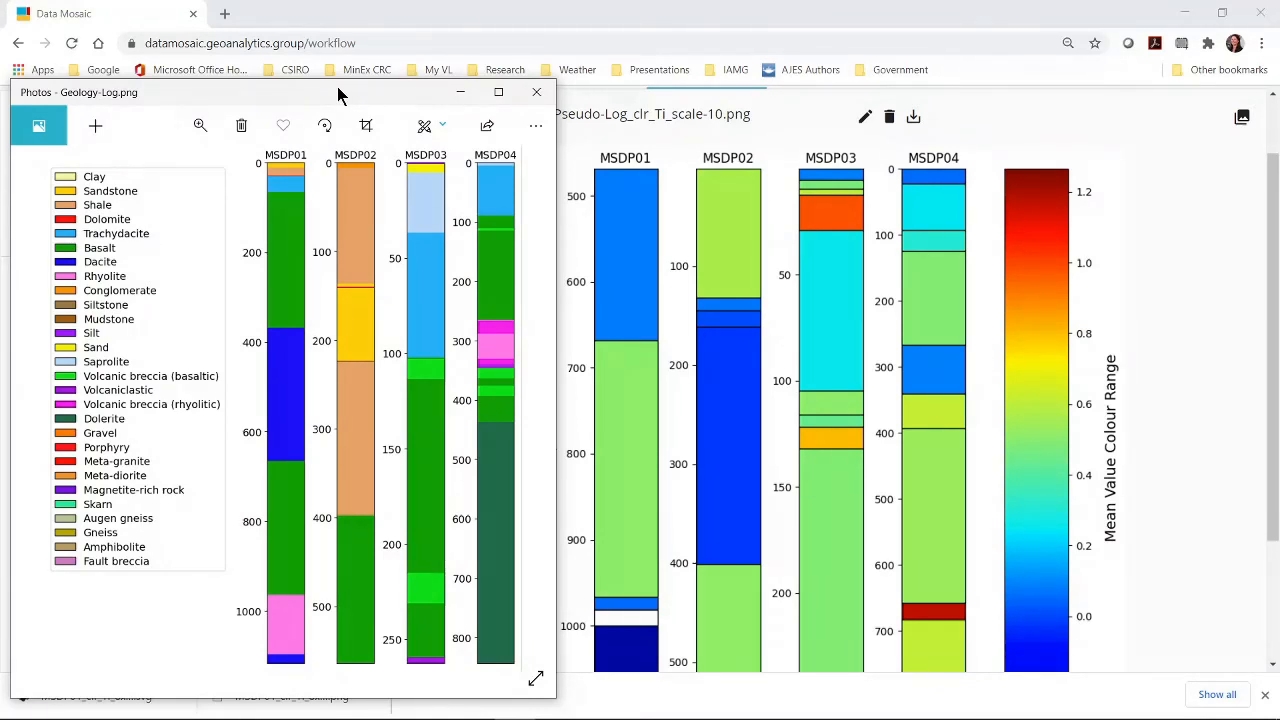
pyautogui.moveTo(336, 87); pyautogui.dragTo(422, 0)
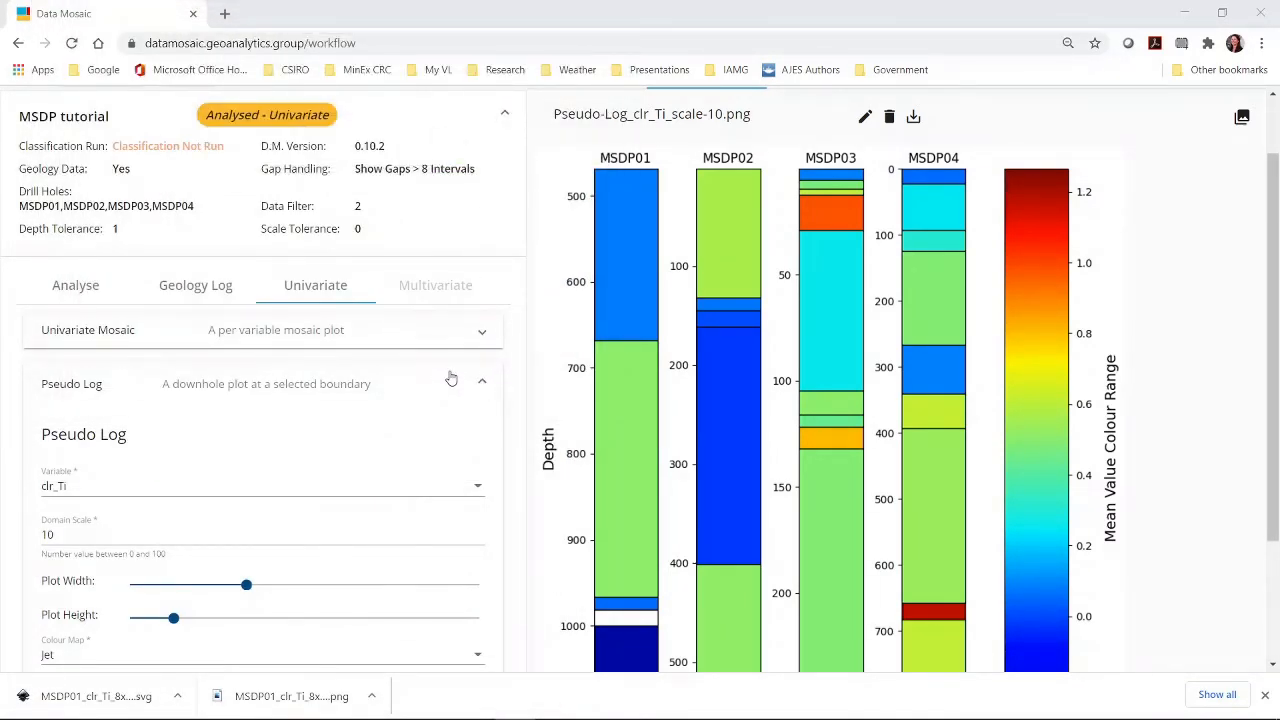
# Step: Export the pseudo log as a CSV file, view its depth, mean and variance columns in Excel, and close it
pyautogui.scroll(-2, 455, 494)
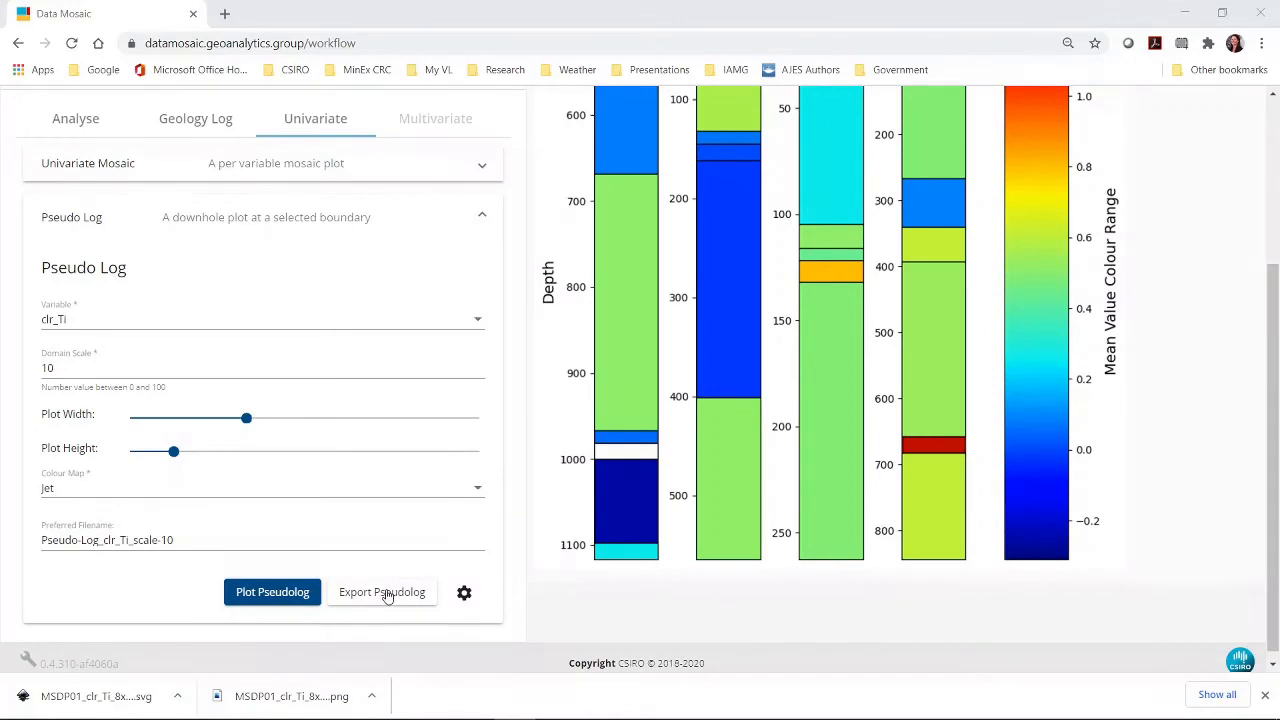
pyautogui.click(387, 594)
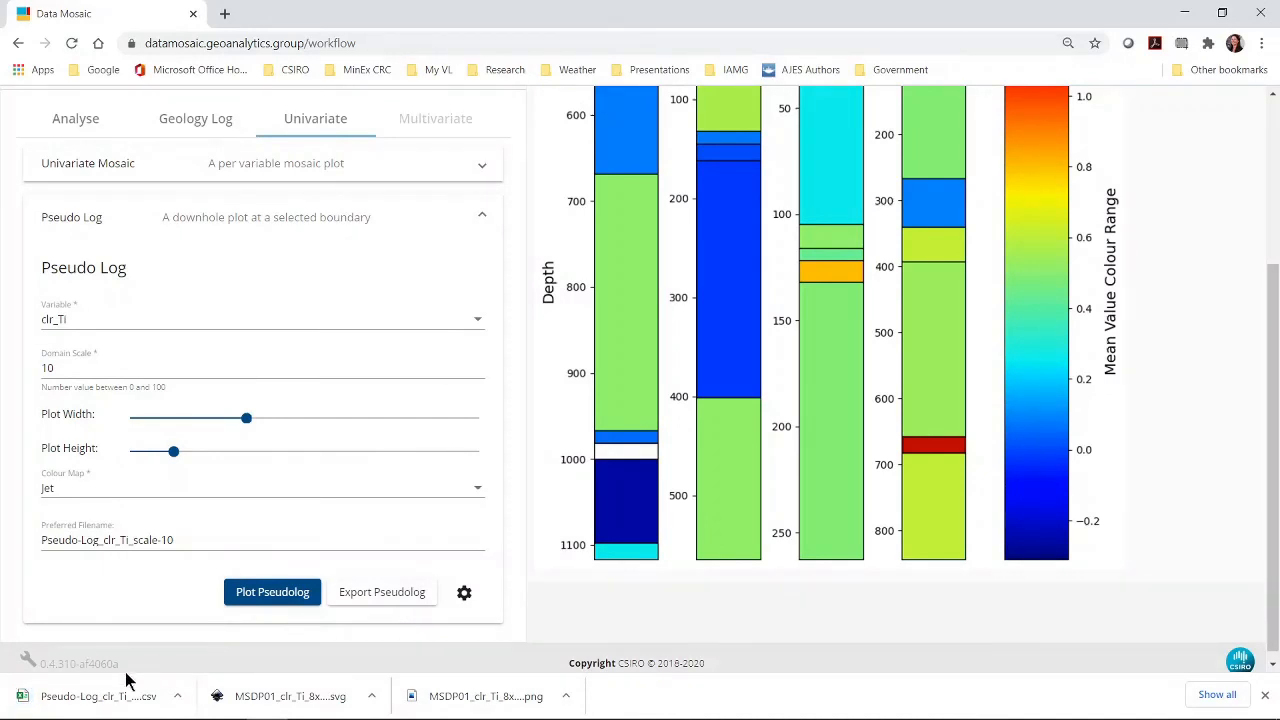
pyautogui.rightClick(105, 697)
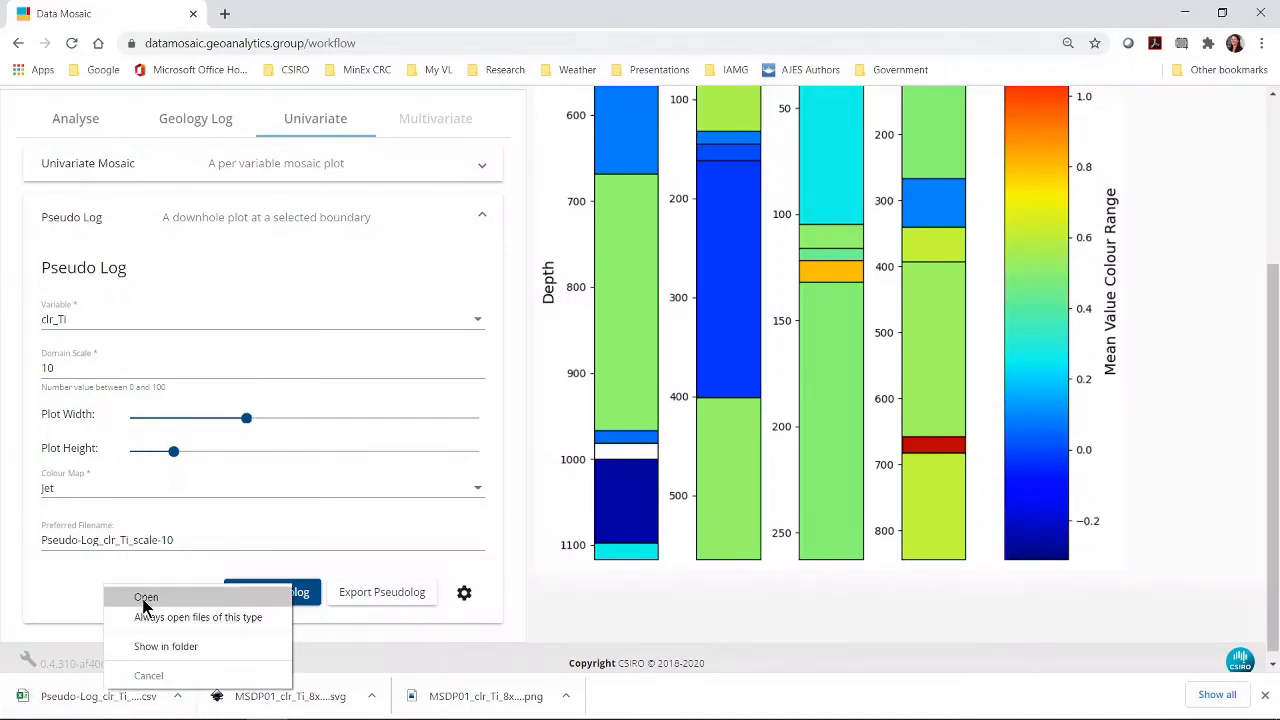
pyautogui.click(137, 597)
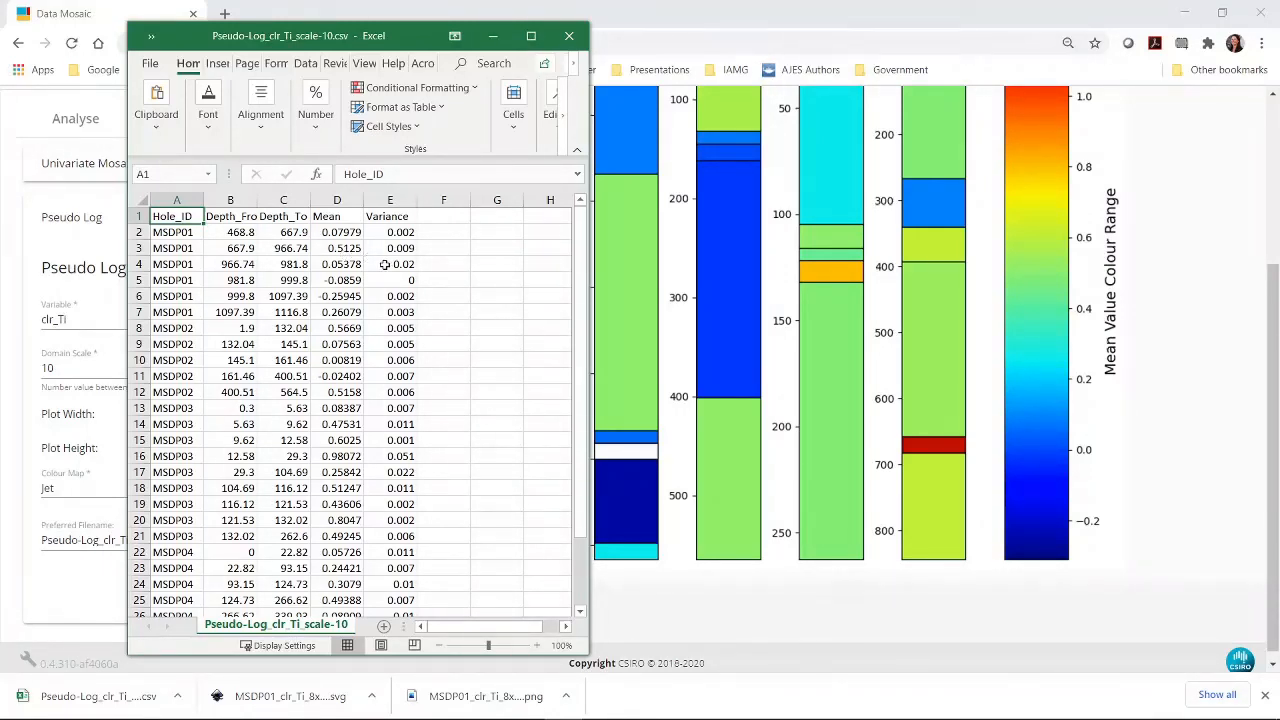
pyautogui.click(570, 38)
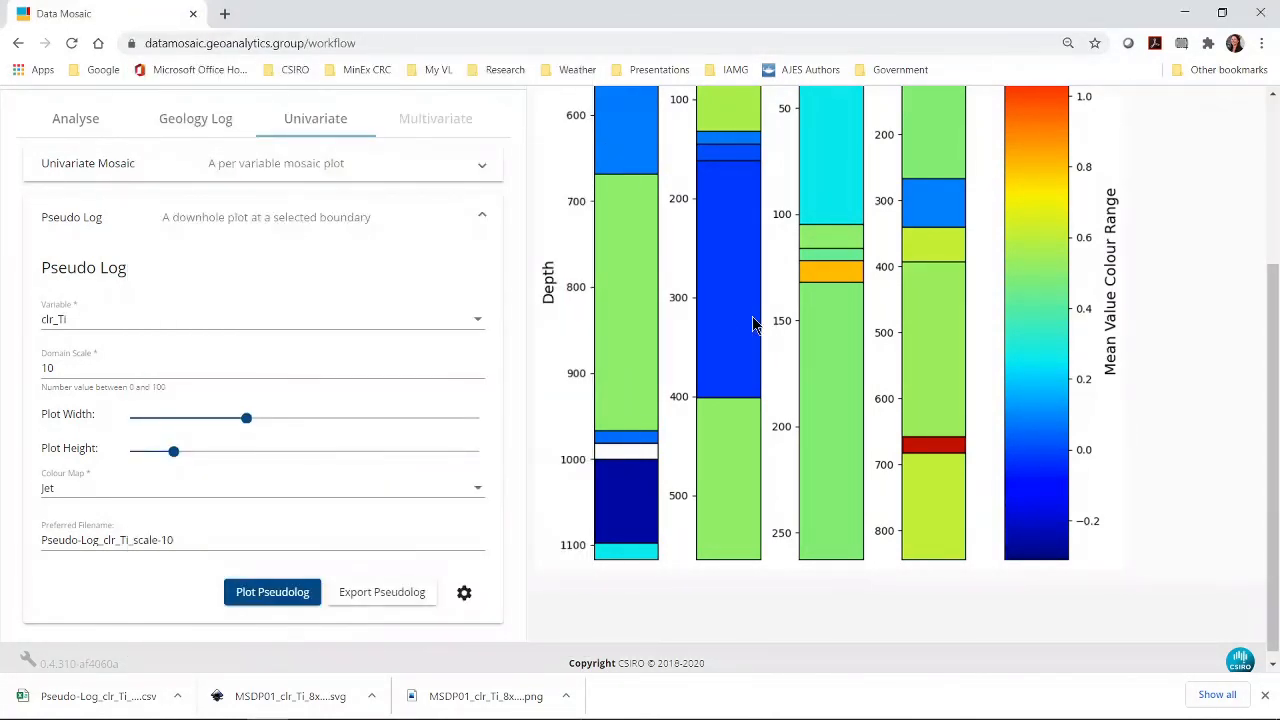
# Step: Review the list of saved plot images and their edit, delete and download options, then hide the list
pyautogui.scroll(2, 742, 283)
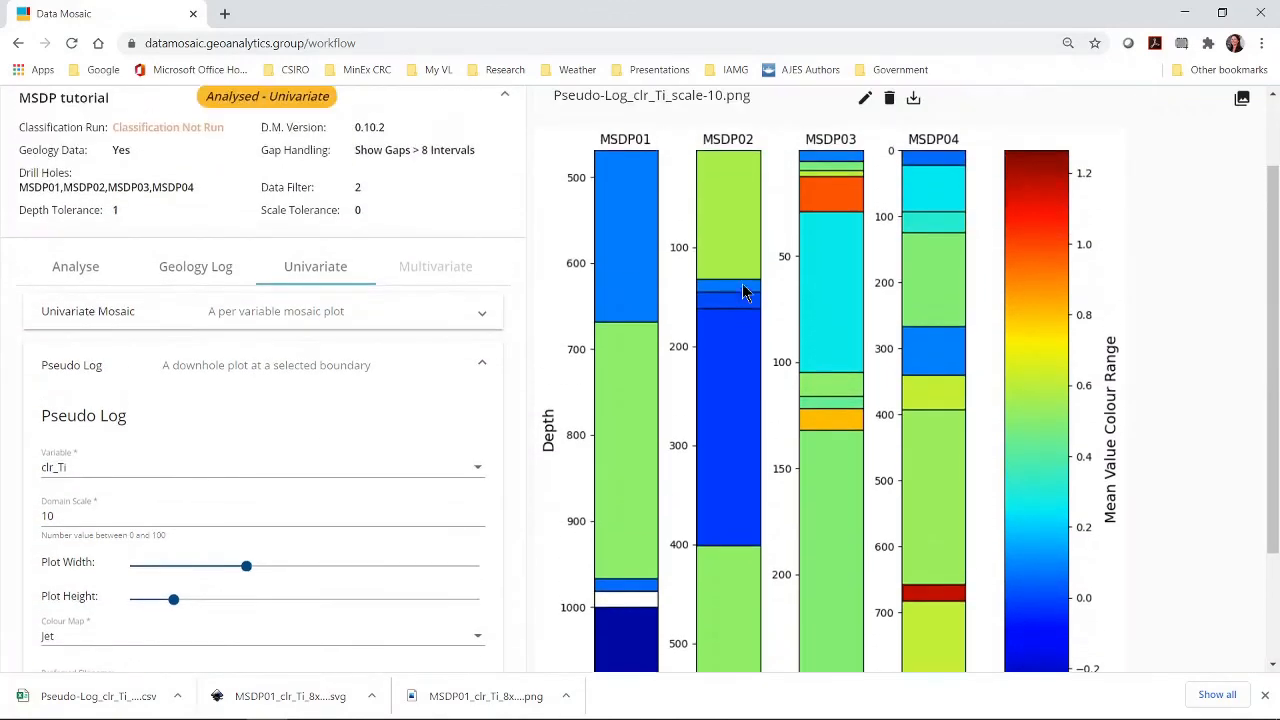
pyautogui.scroll(1, 742, 283)
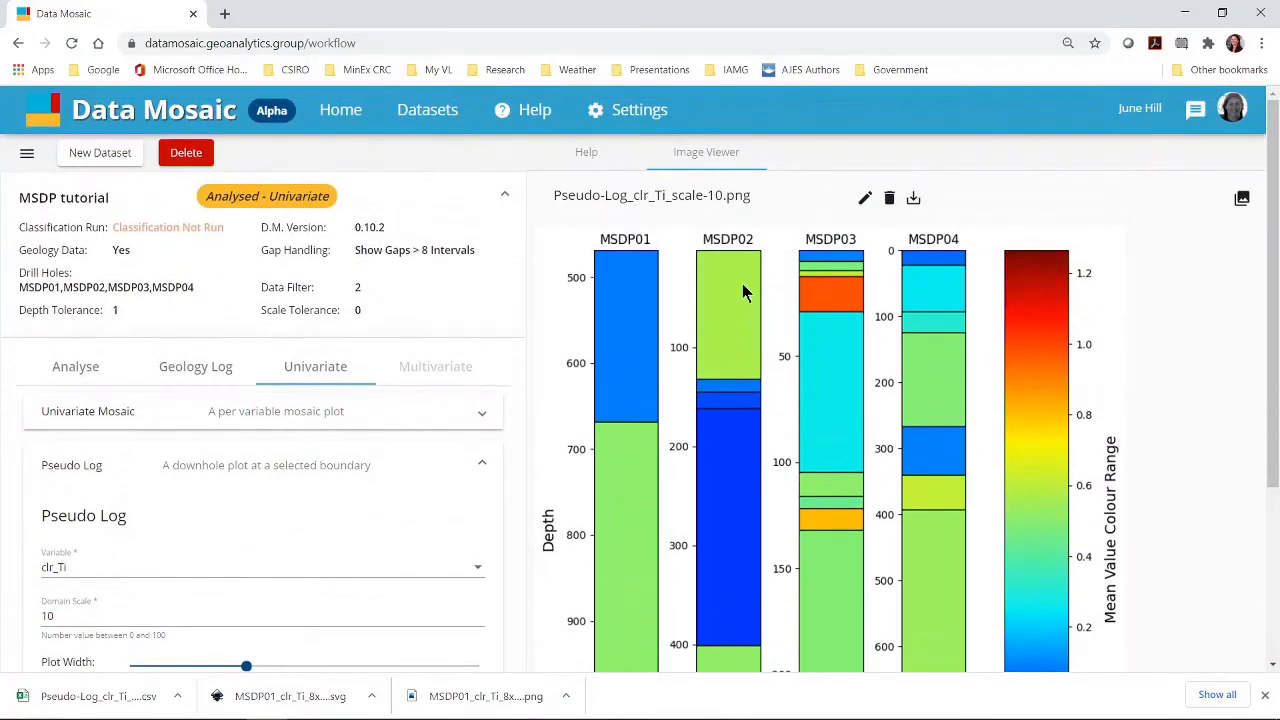
pyautogui.click(1242, 199)
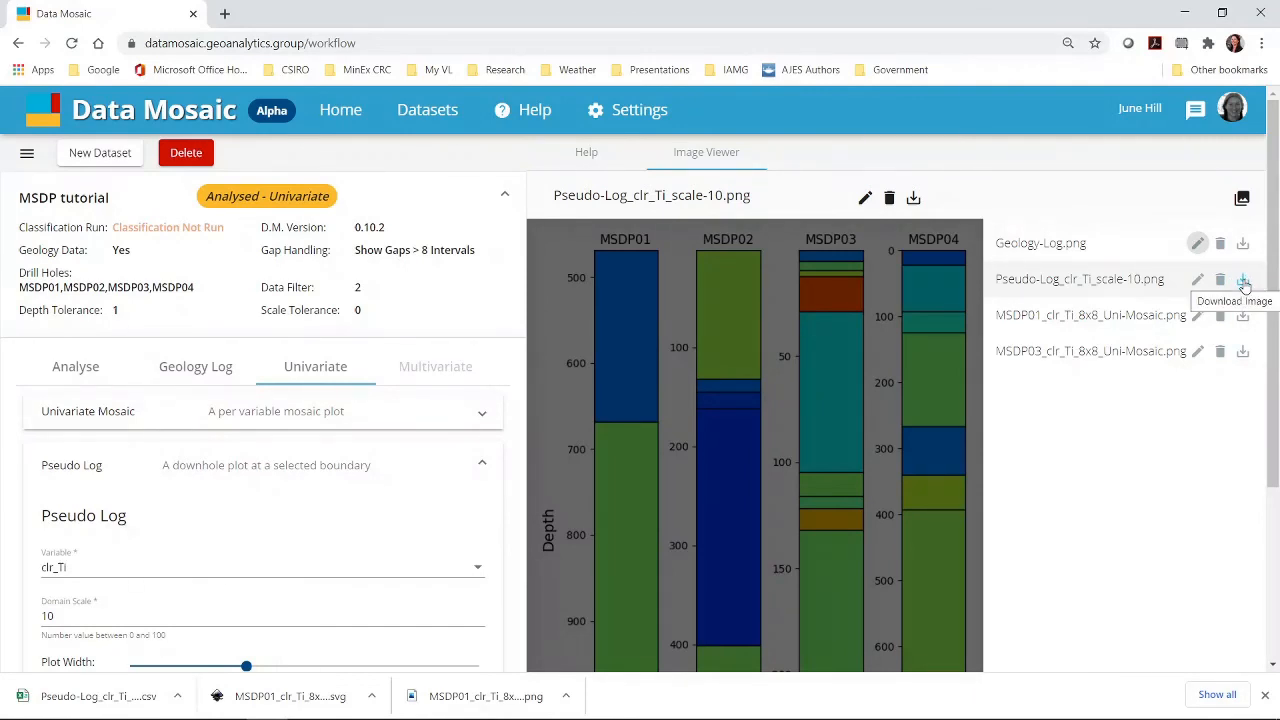
pyautogui.click(1242, 198)
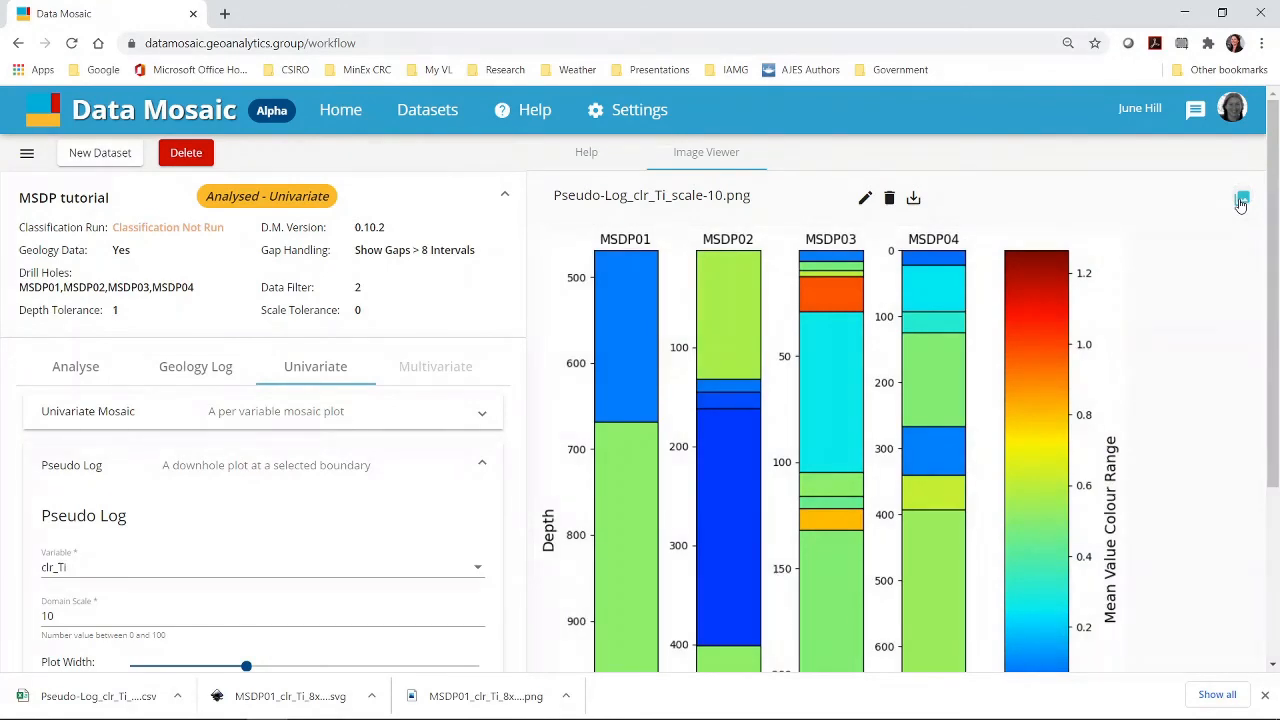